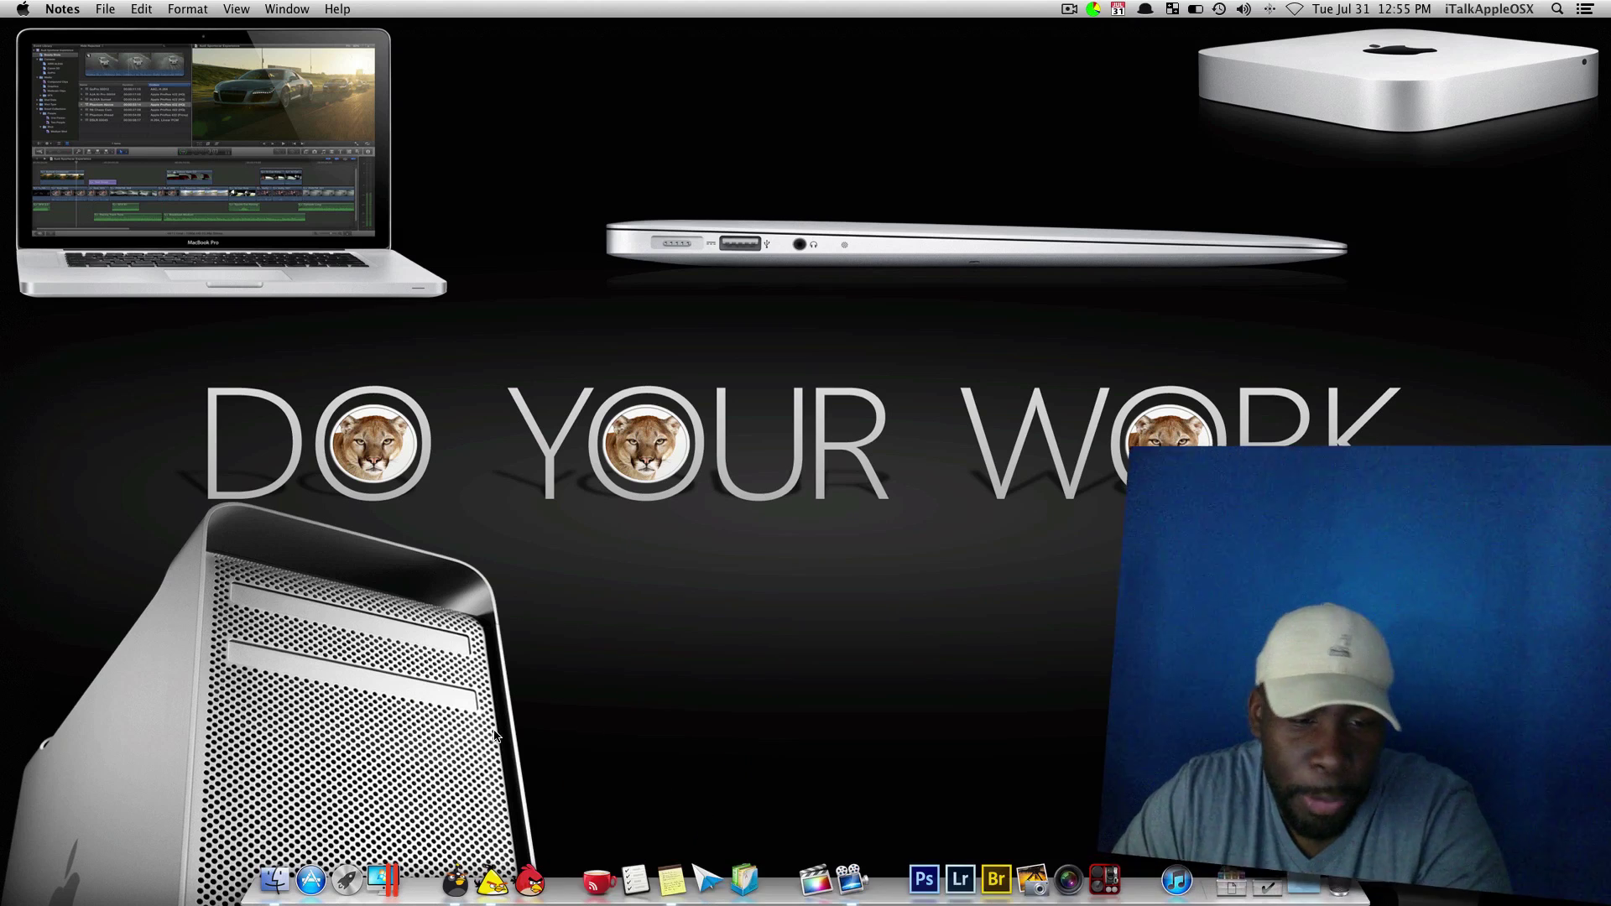
Switch to Safari with Cmd+Tab to show the Apple Store Back to School page.
key("super+Tab")
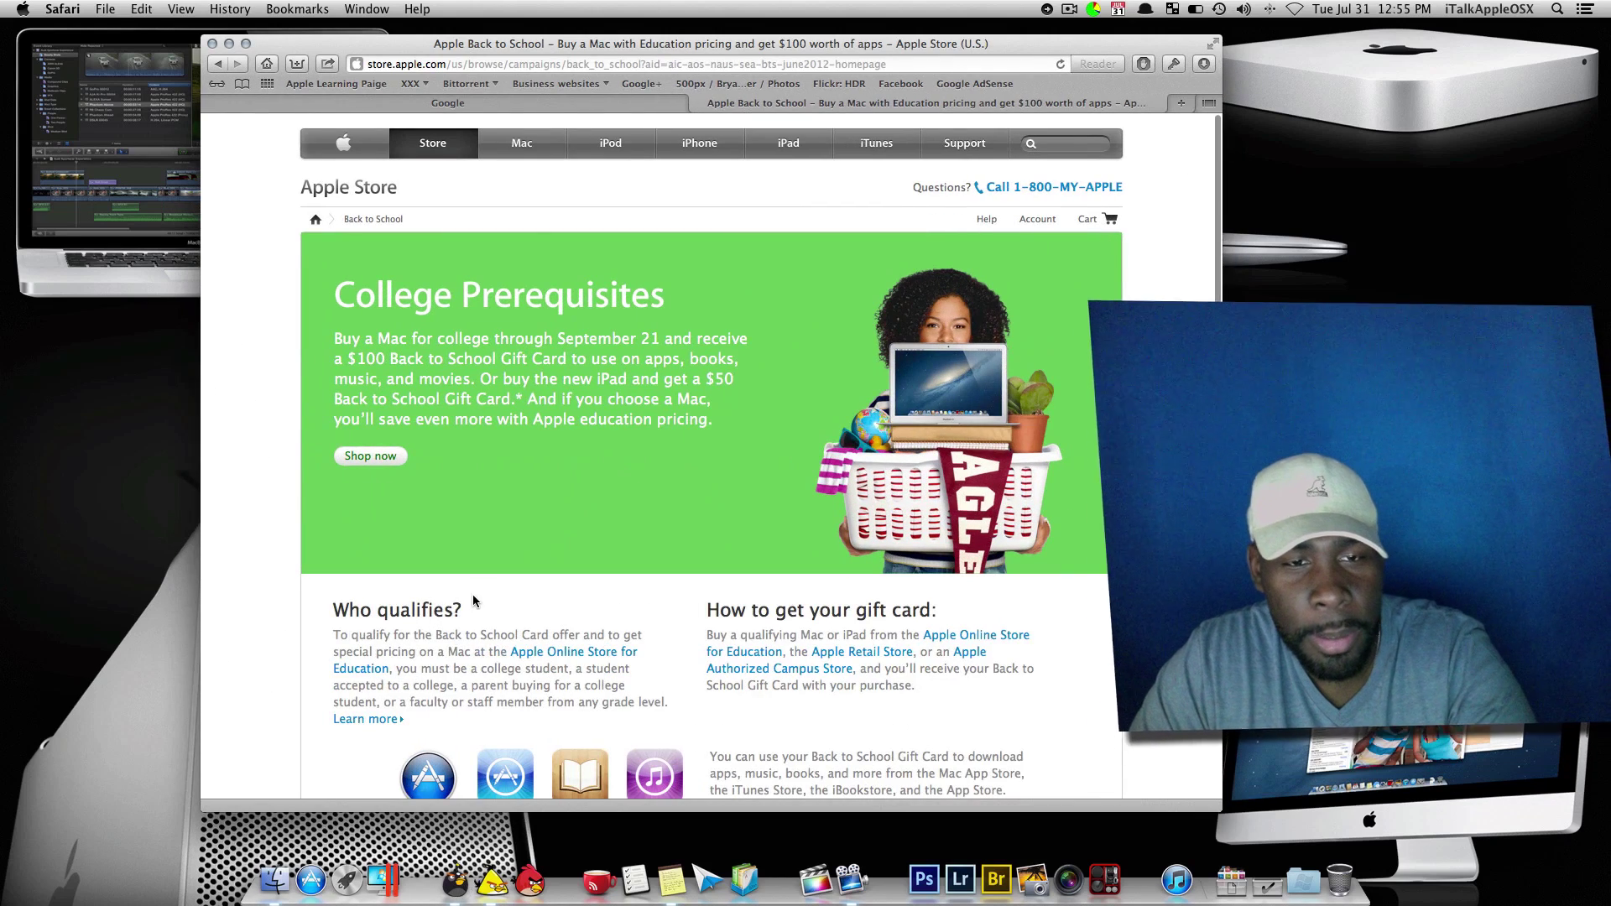
Drag the Safari window's title bar right twice to move it further across the screen.
left_click_drag(559, 49, 633, 53)
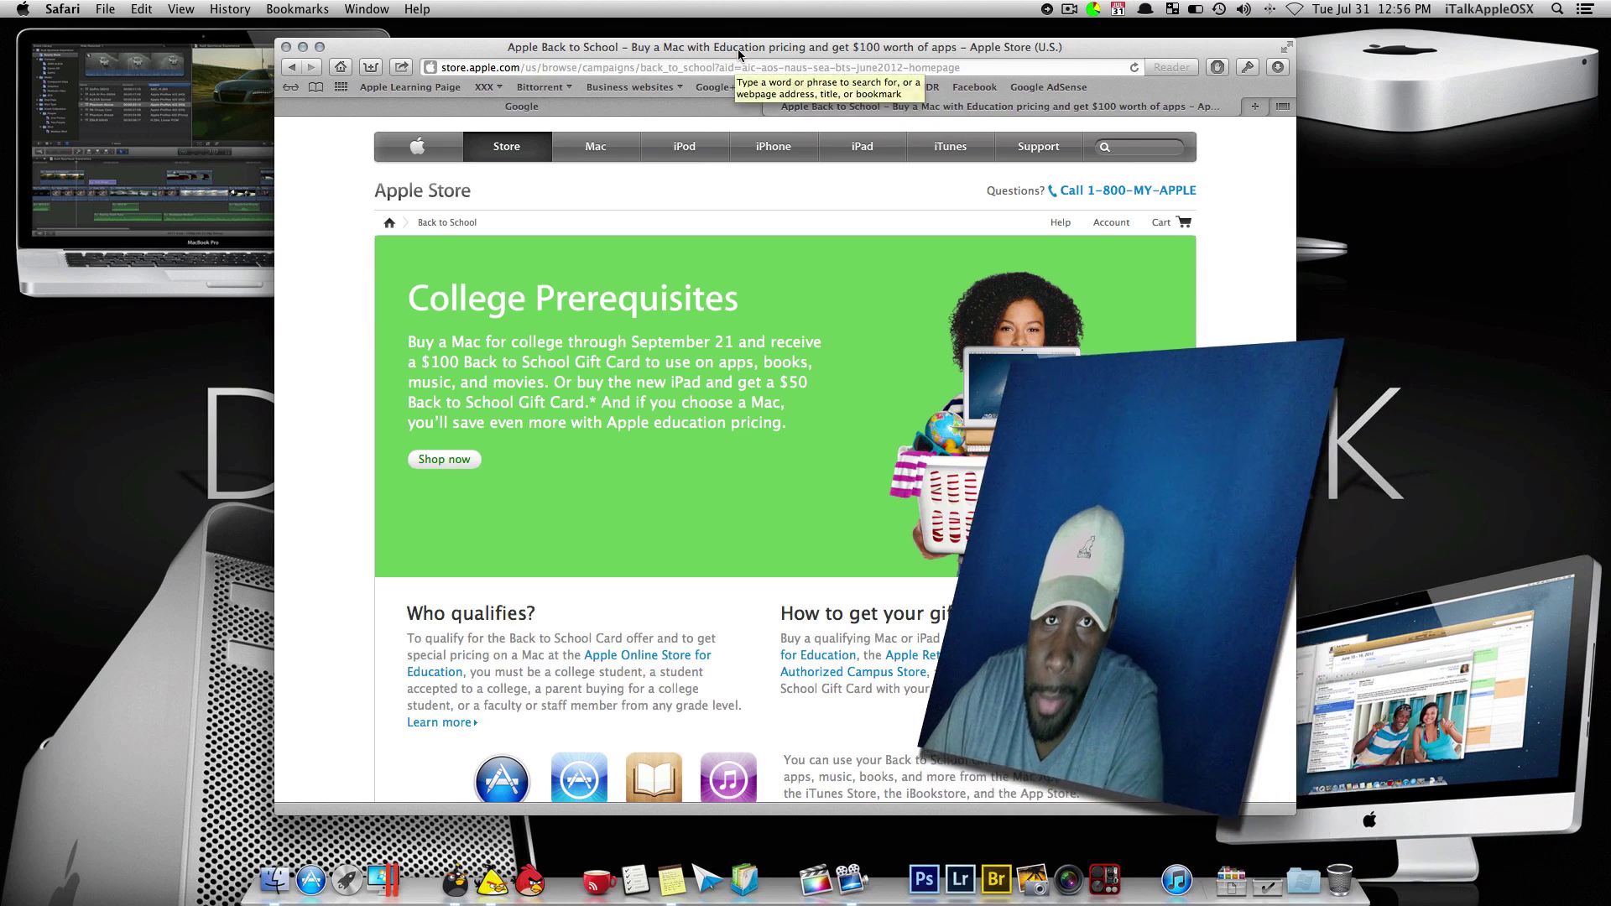
left_click_drag(738, 48, 772, 49)
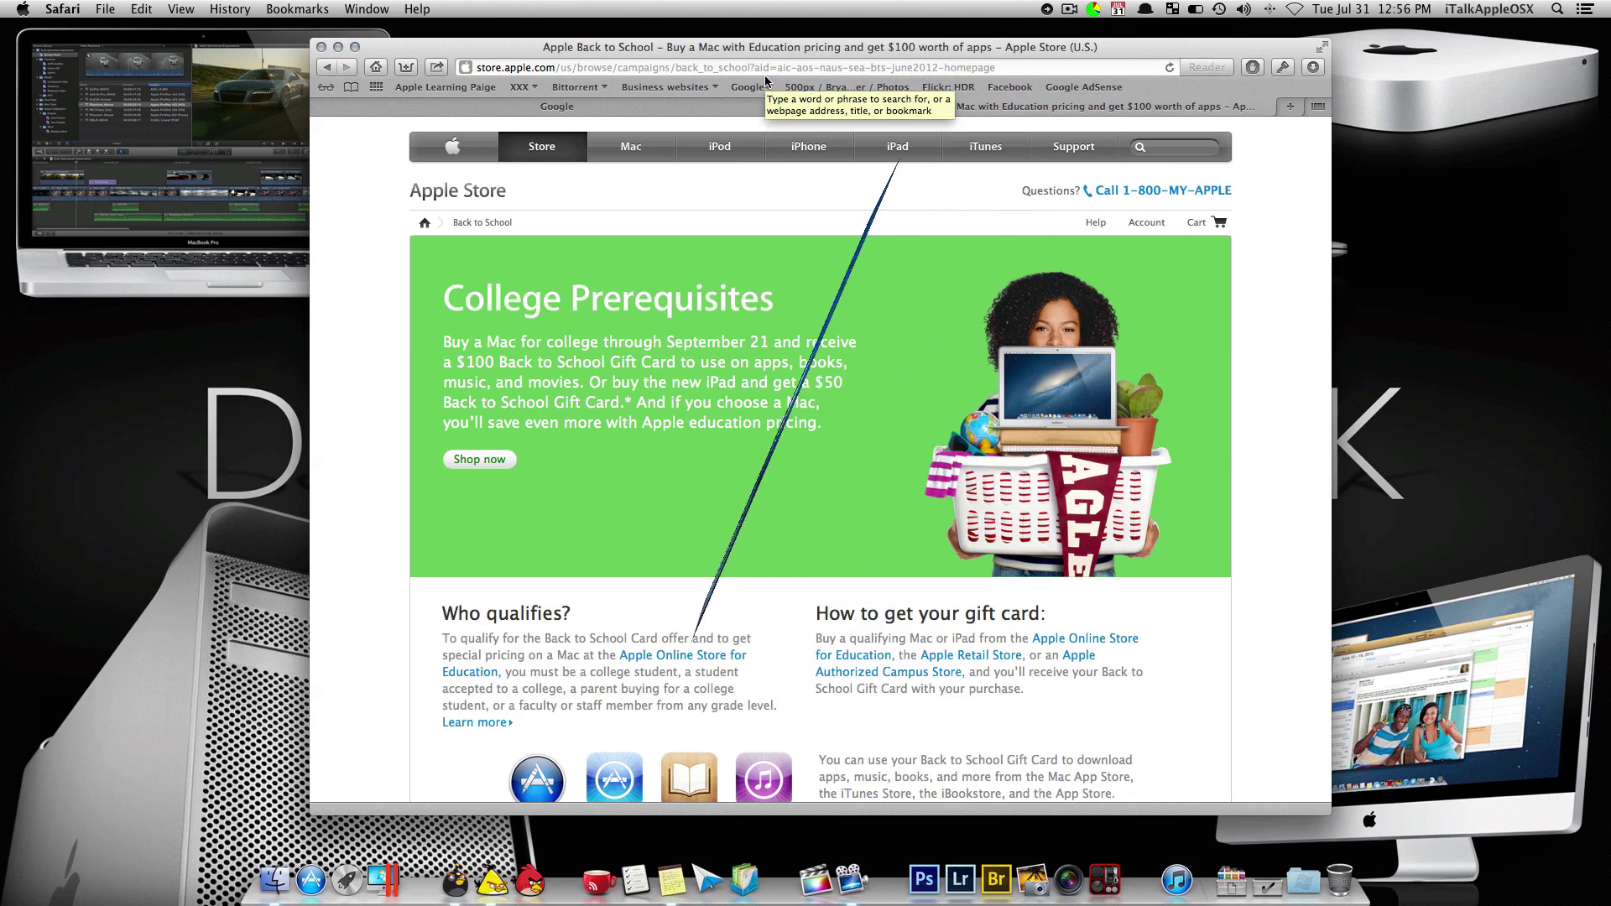
Dismiss the Google bookmark's context menu and open the Google+ bookmark page.
right_click(755, 87)
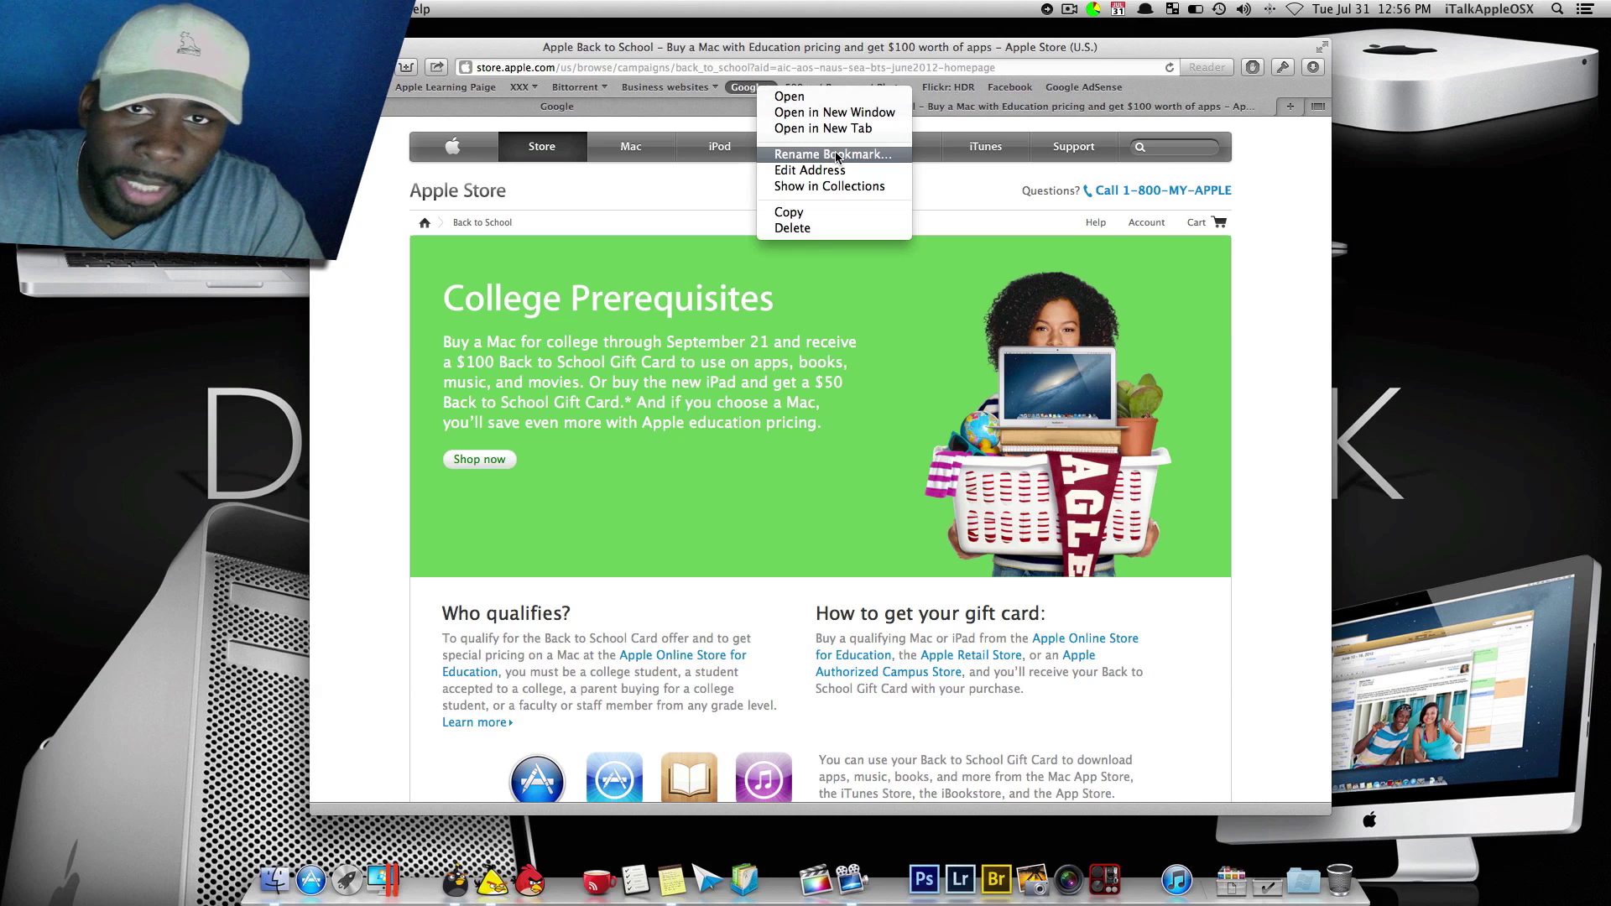
left_click(722, 109)
left_click(760, 95)
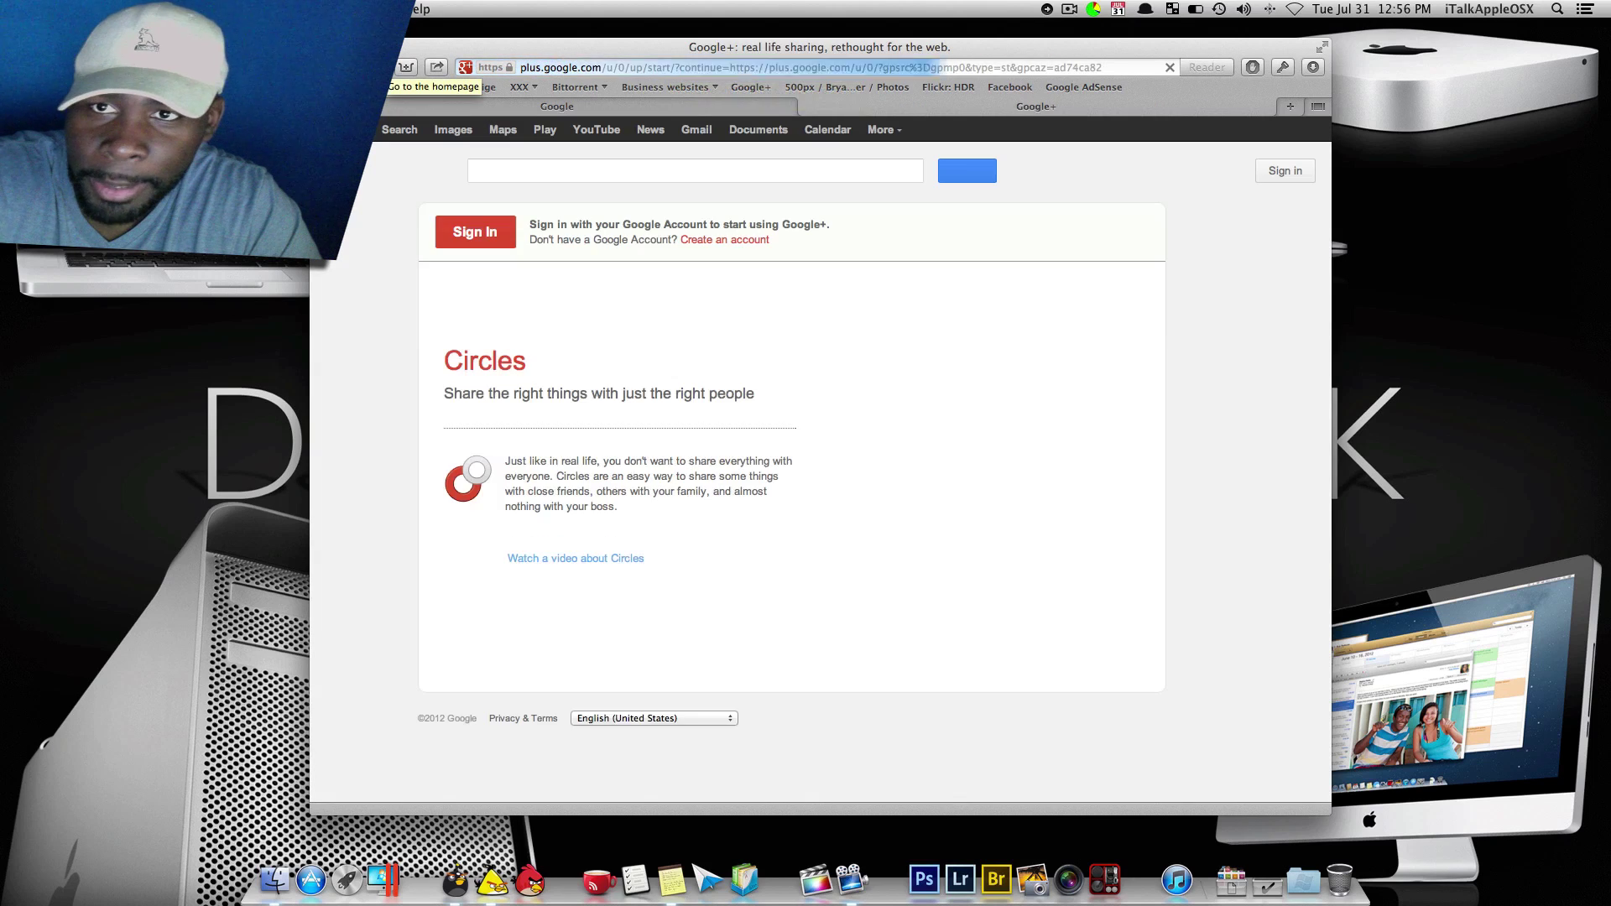
Rename the Google+ bookmark to 'Google +' and hide Safari with Cmd+H.
left_click(752, 89)
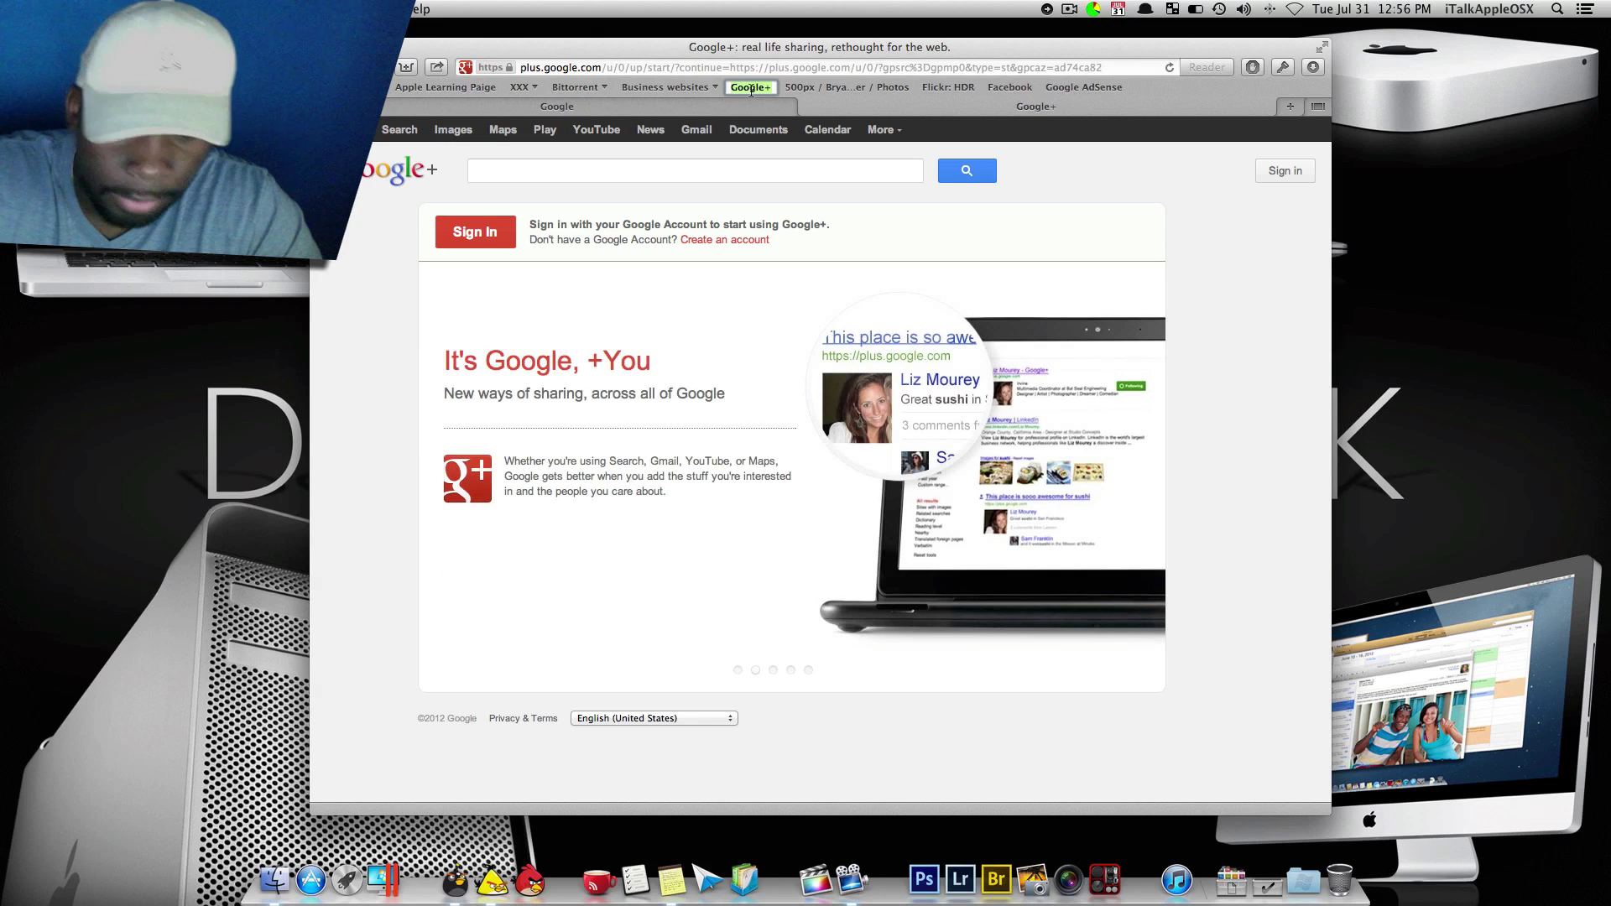
type("G")
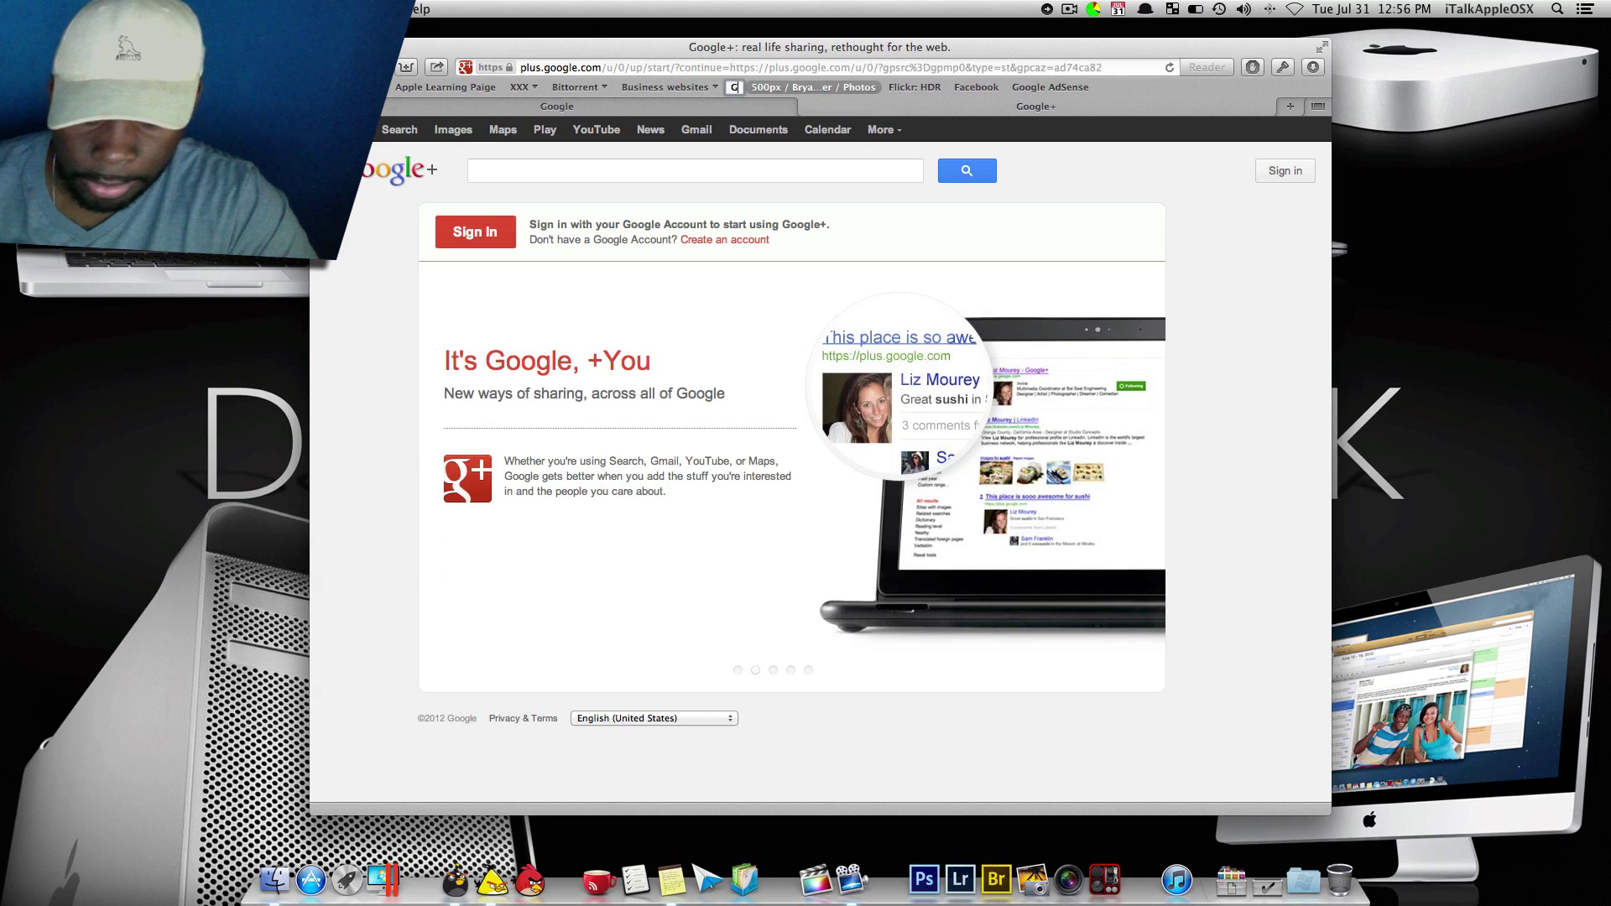
type("oogle")
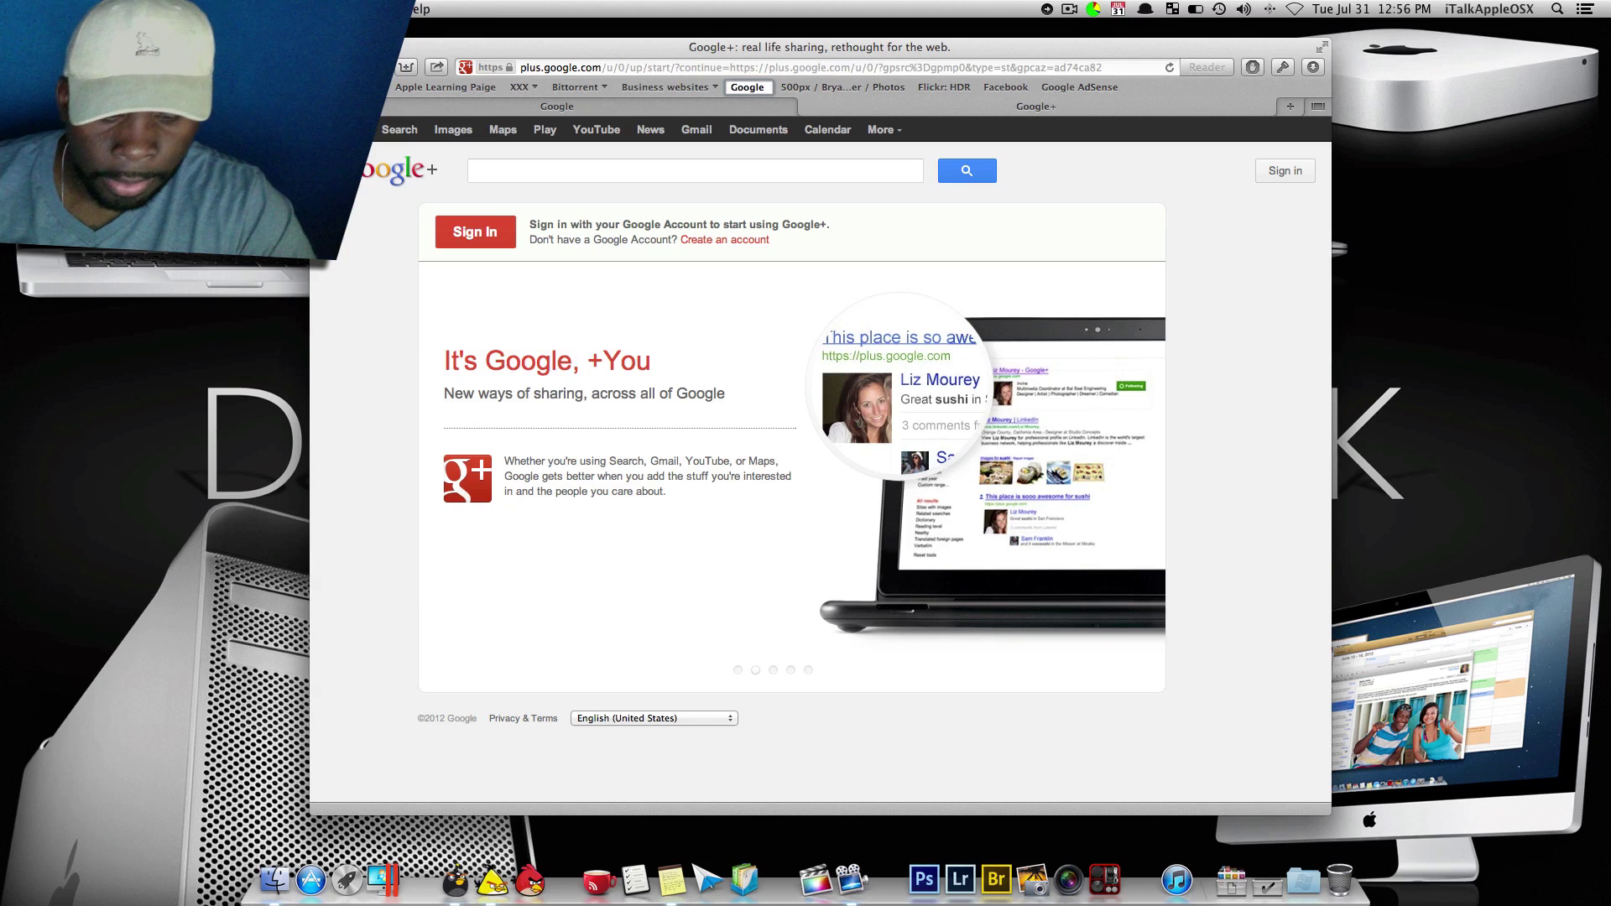
type(" +")
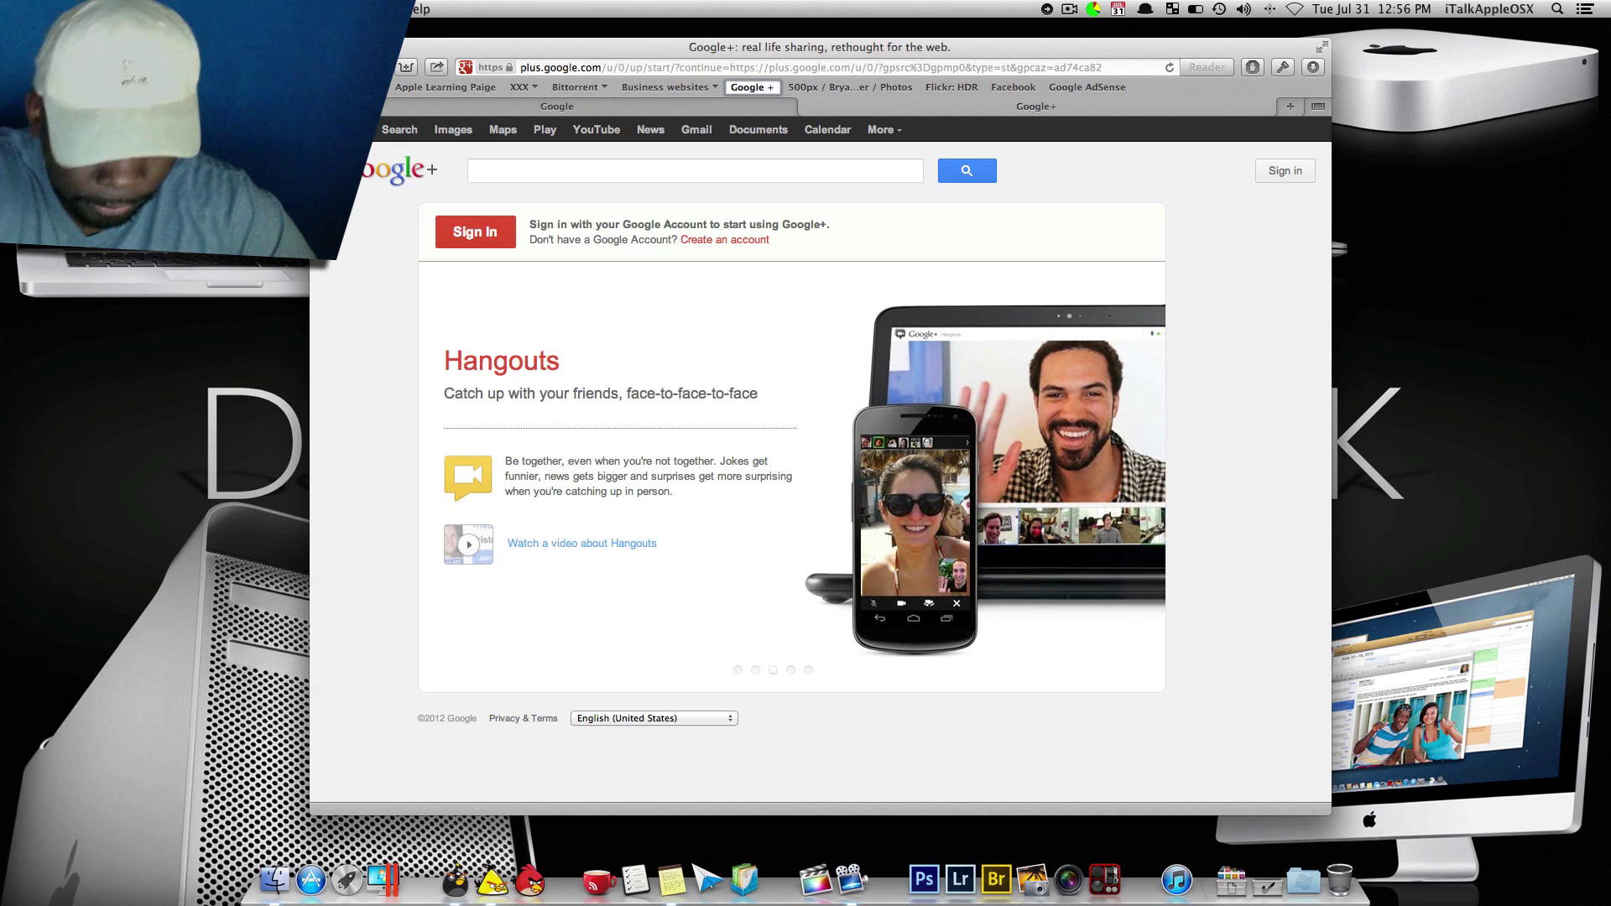
key("Return")
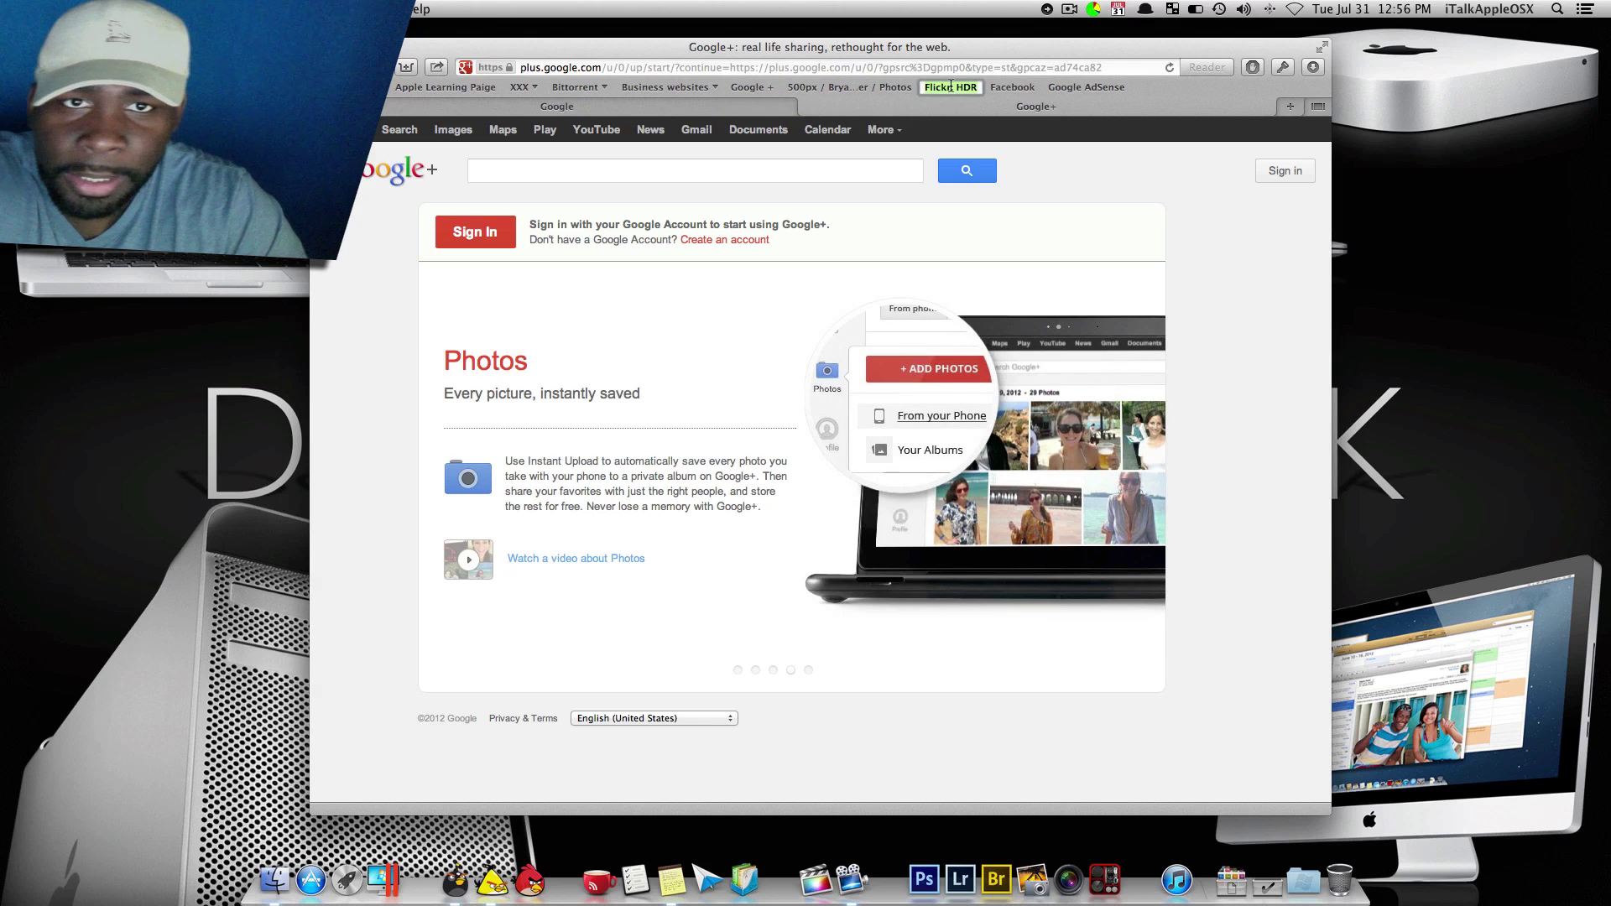
key("Return")
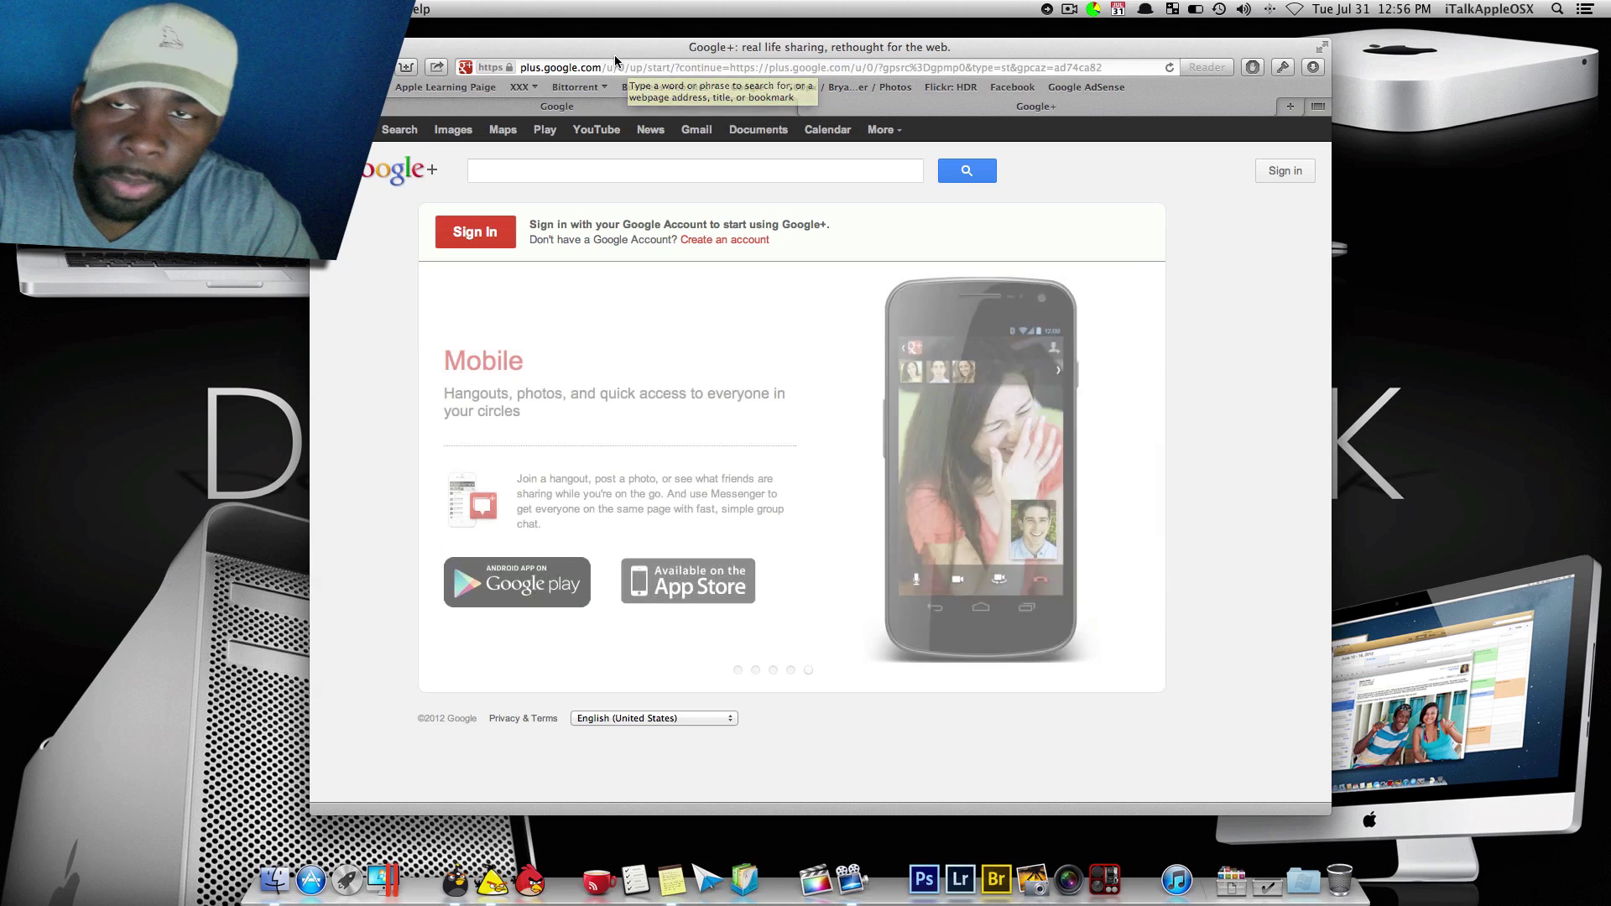
key("super+h")
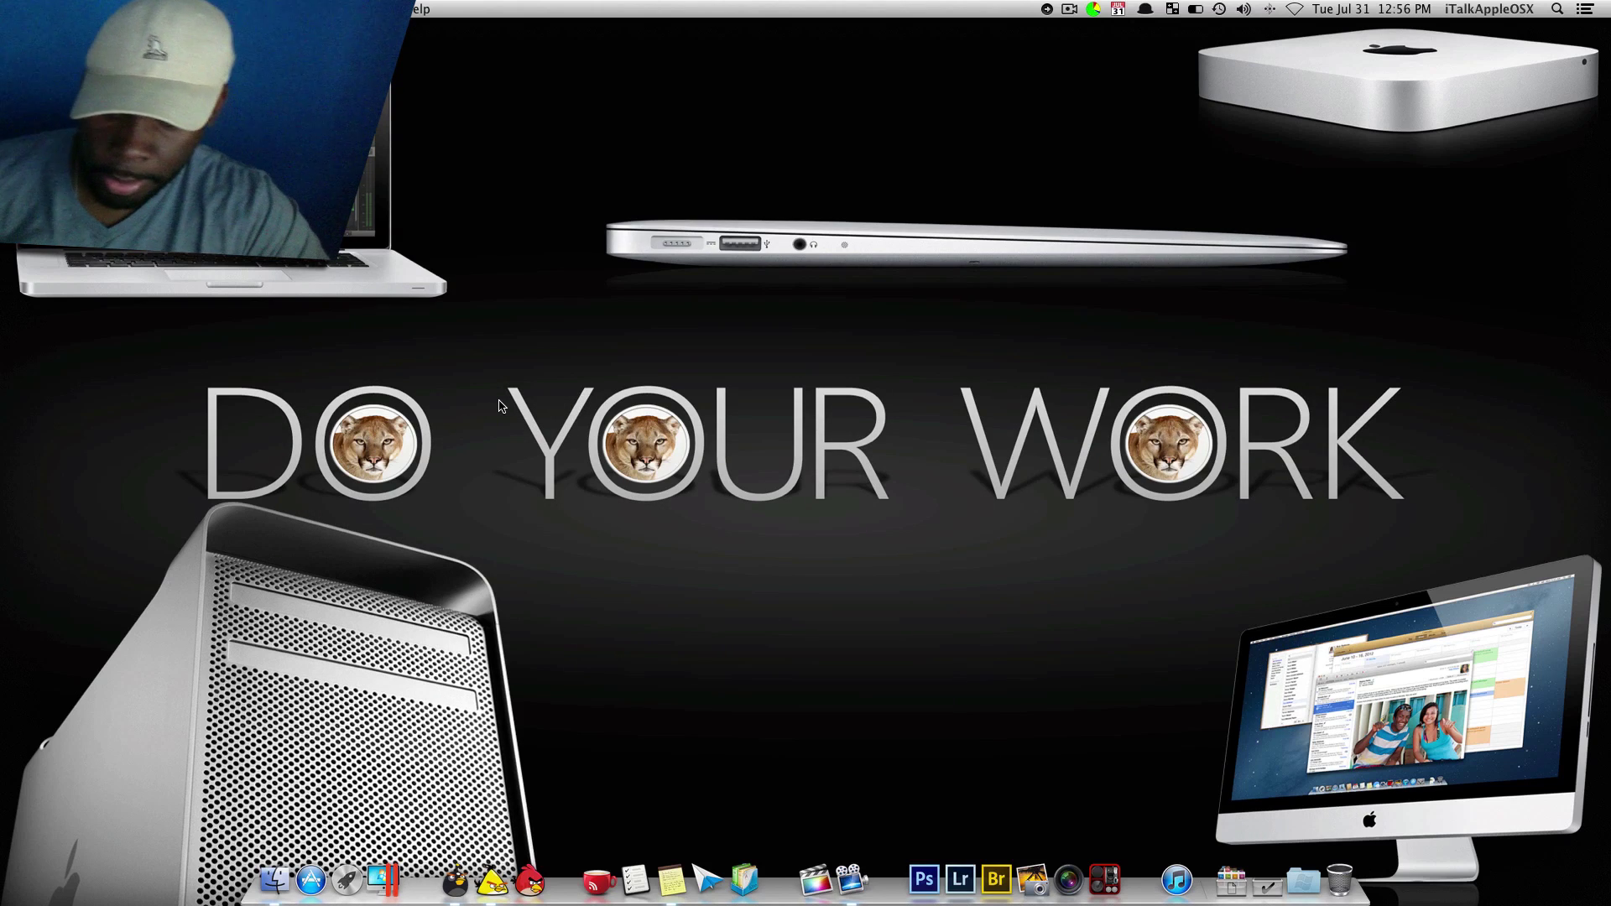
Launch System Preferences from Alfred by searching 'sys', then reopen Alfred and browse its results.
key("alt+space")
type("sys")
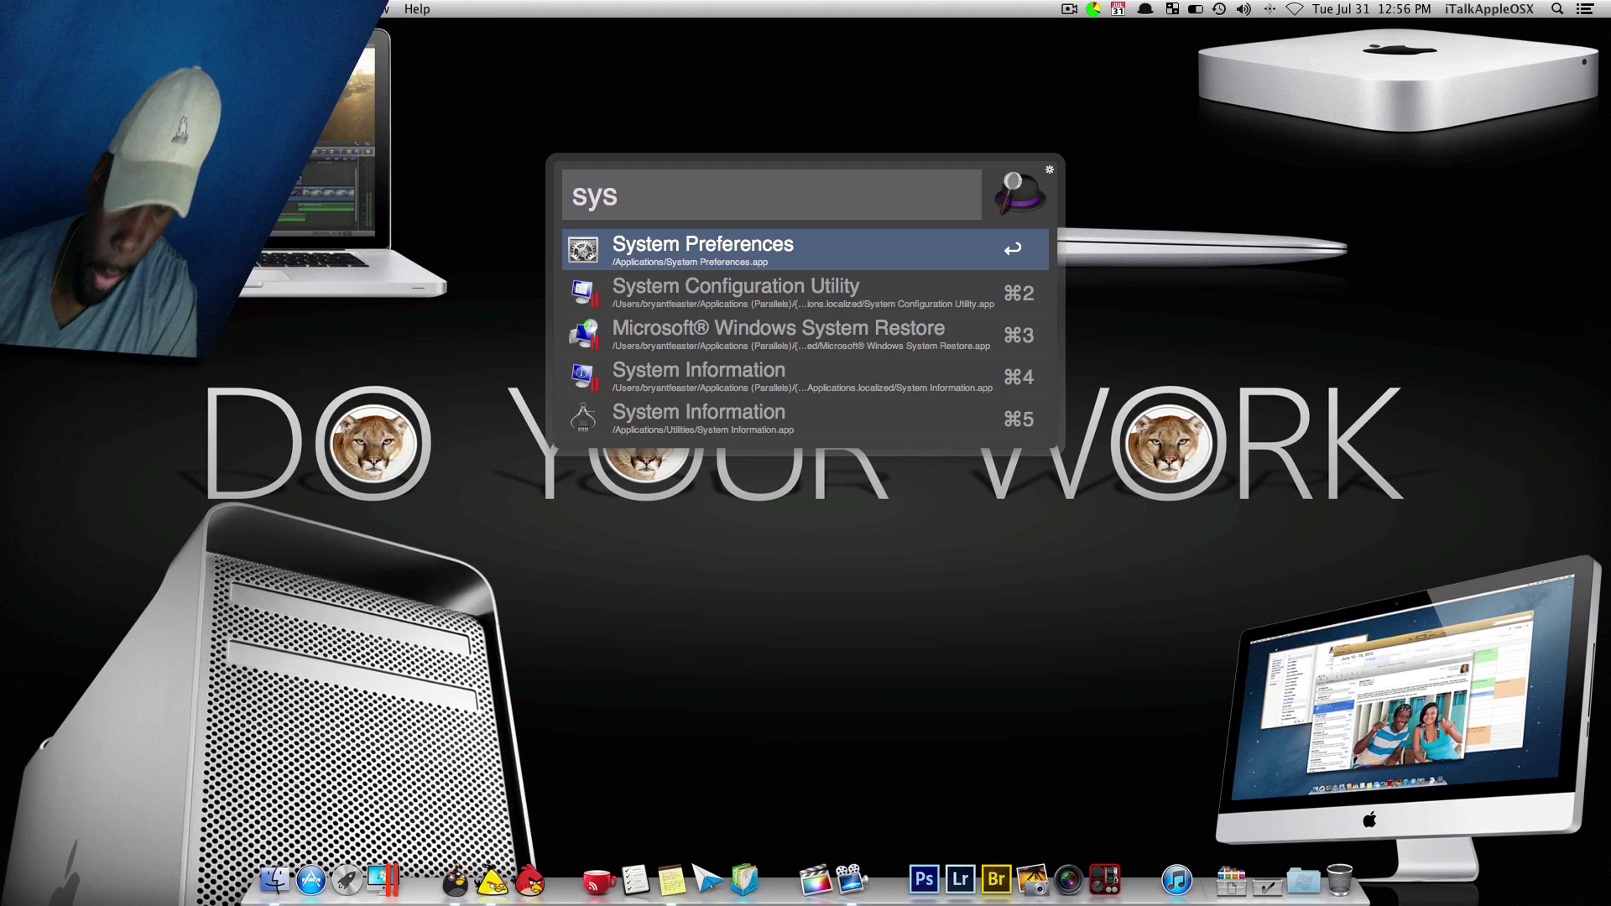
key("Return")
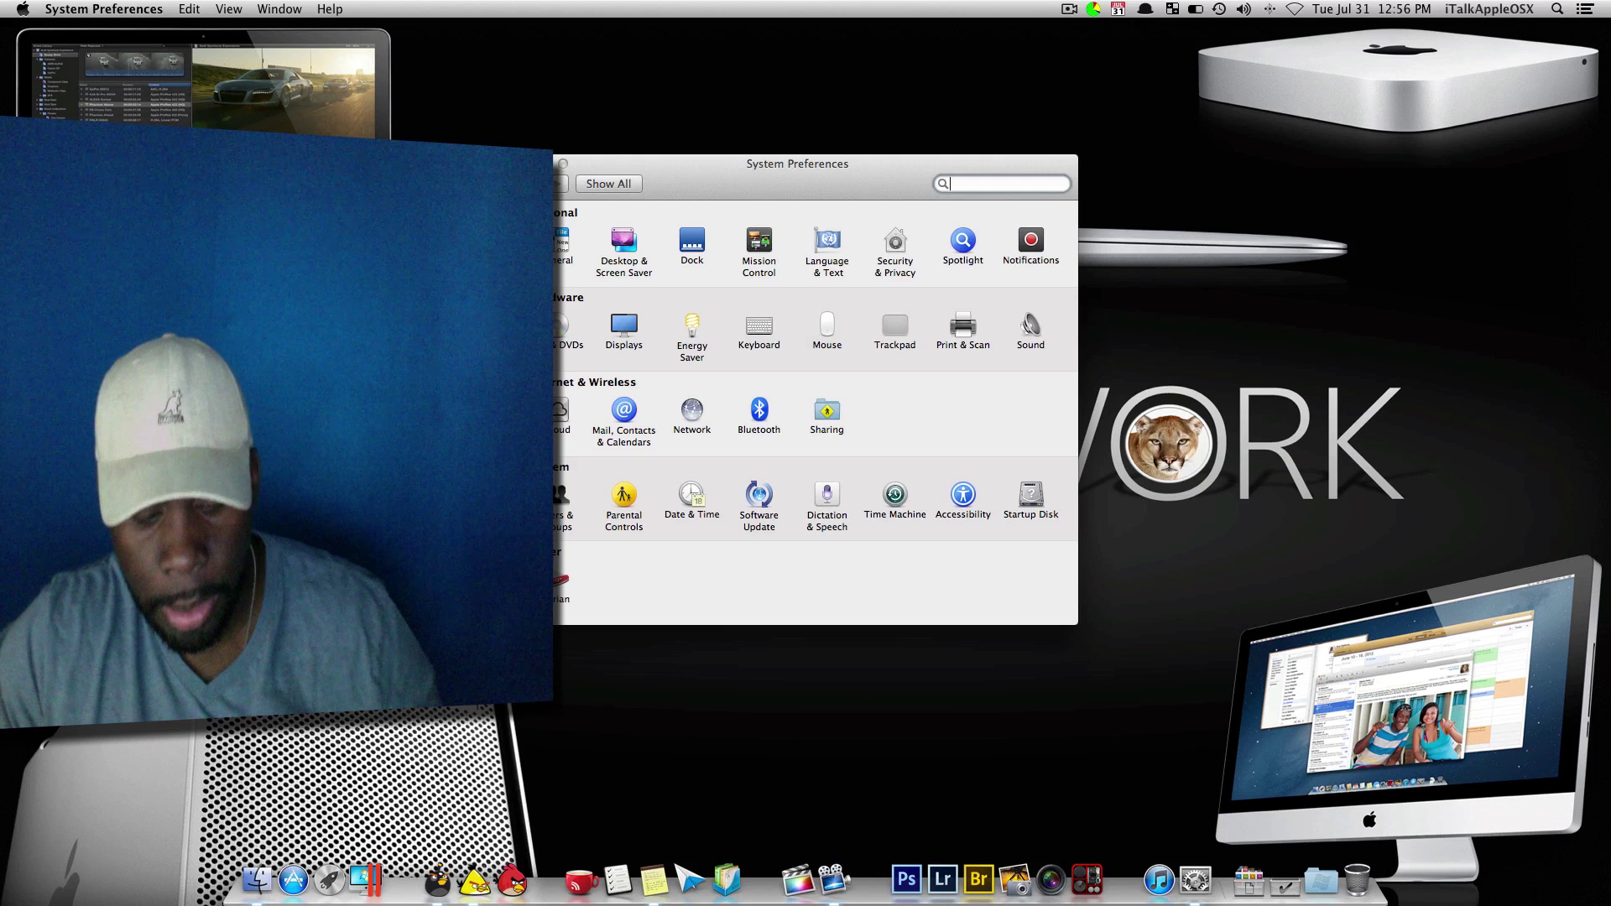
key("alt+space")
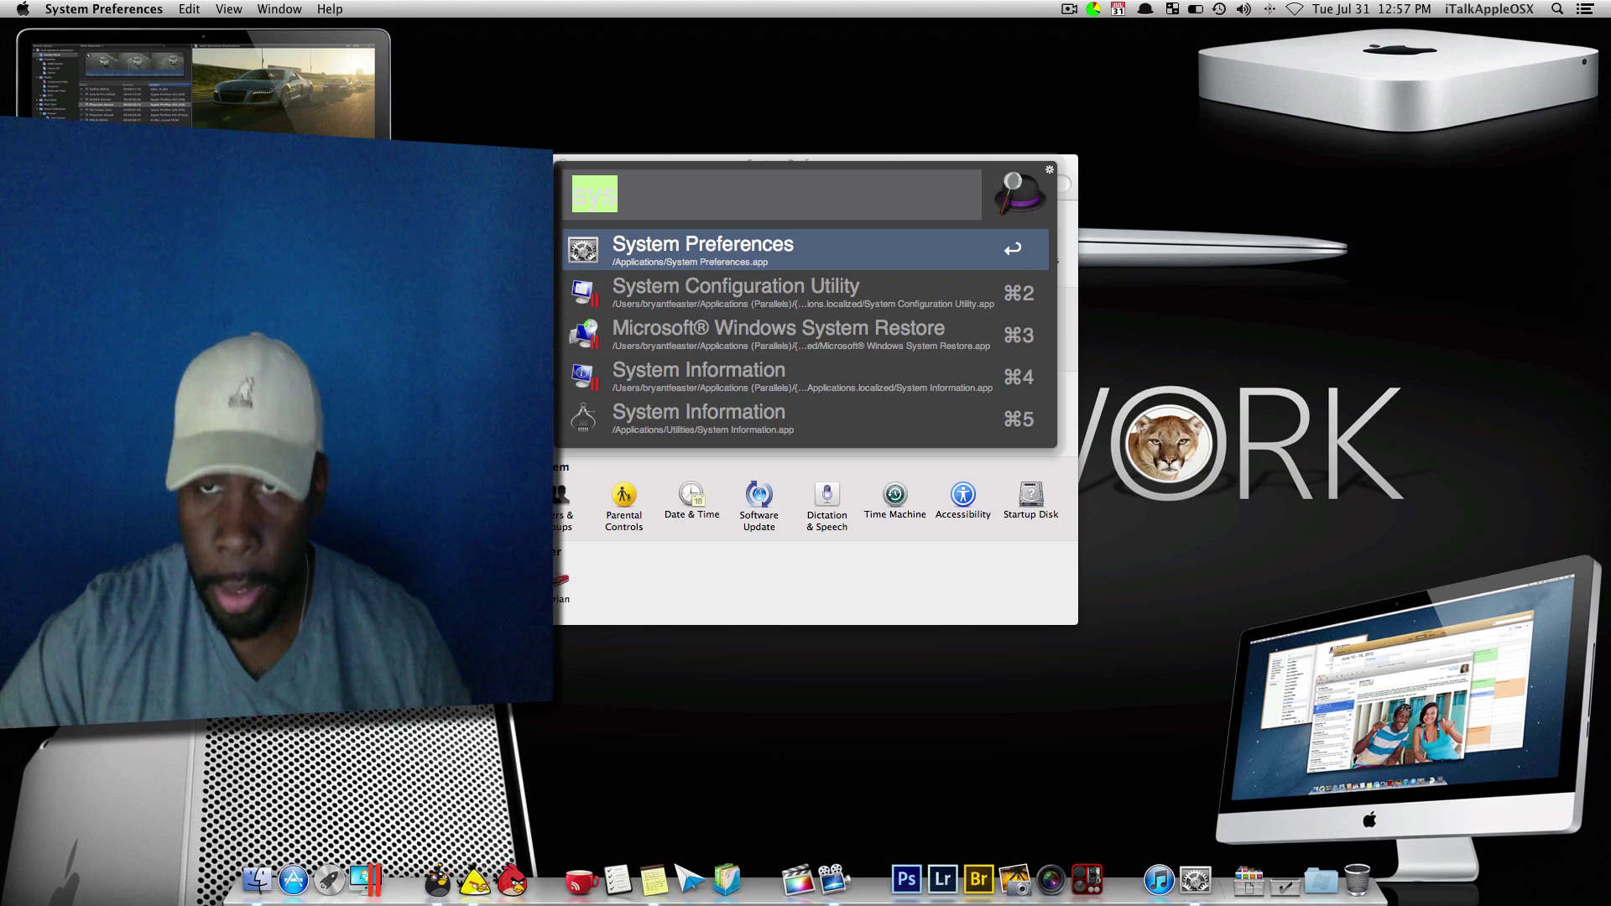
key("Down")
key("Down")
key("Up")
Dismiss Alfred, open and close Spotlight, the Apple menu and Launchpad, leaving System Preferences frontmost.
left_click(1244, 275)
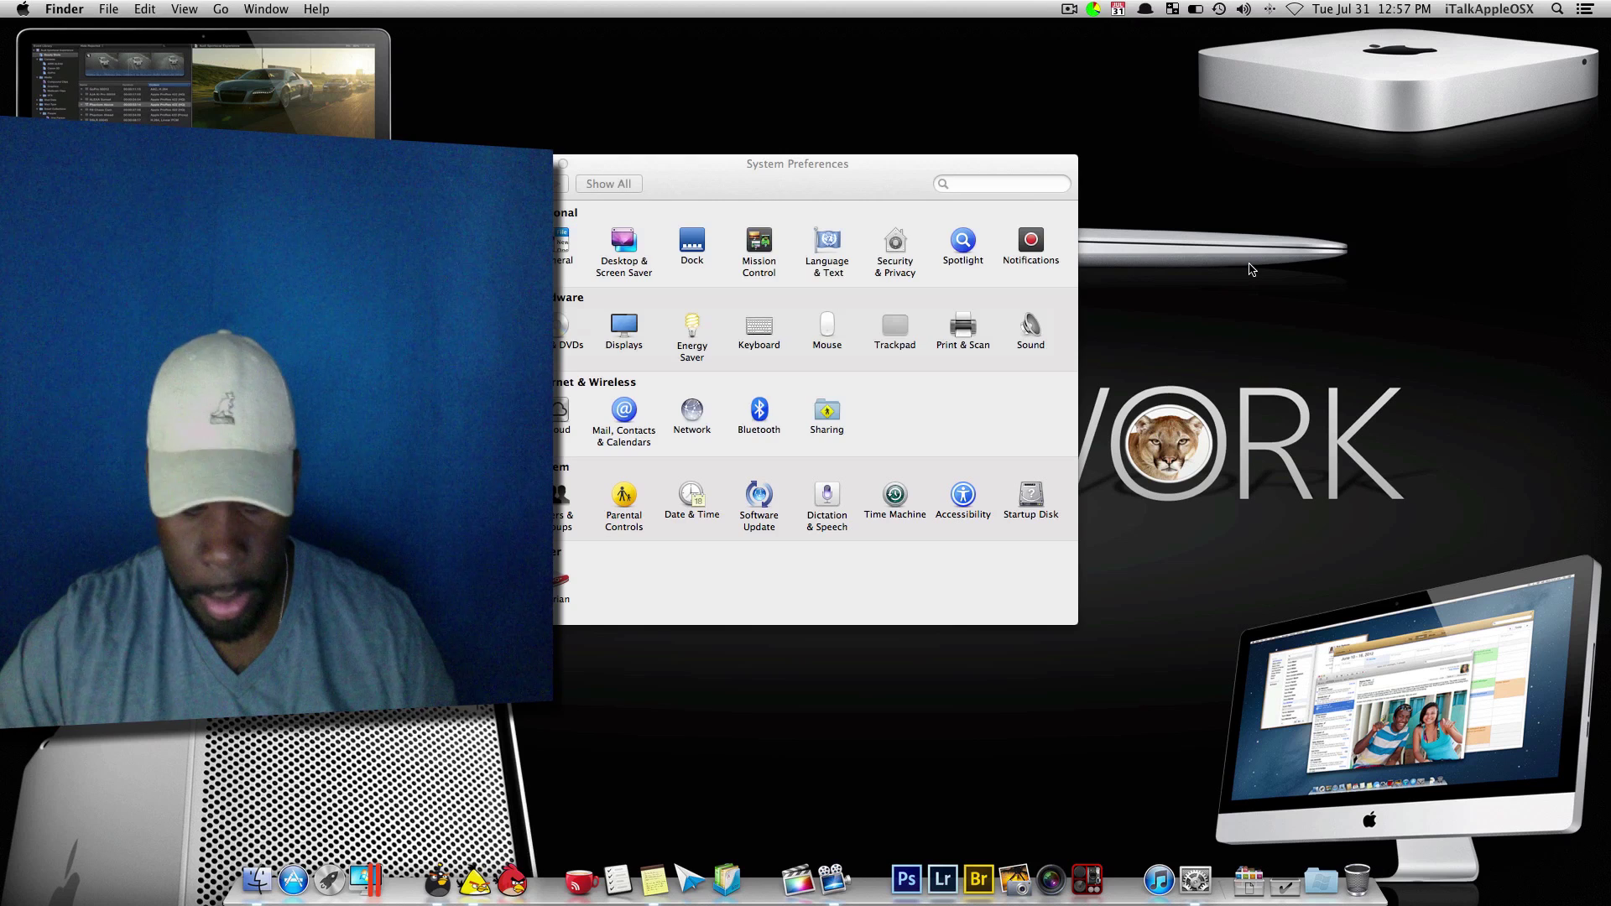
key("super+space")
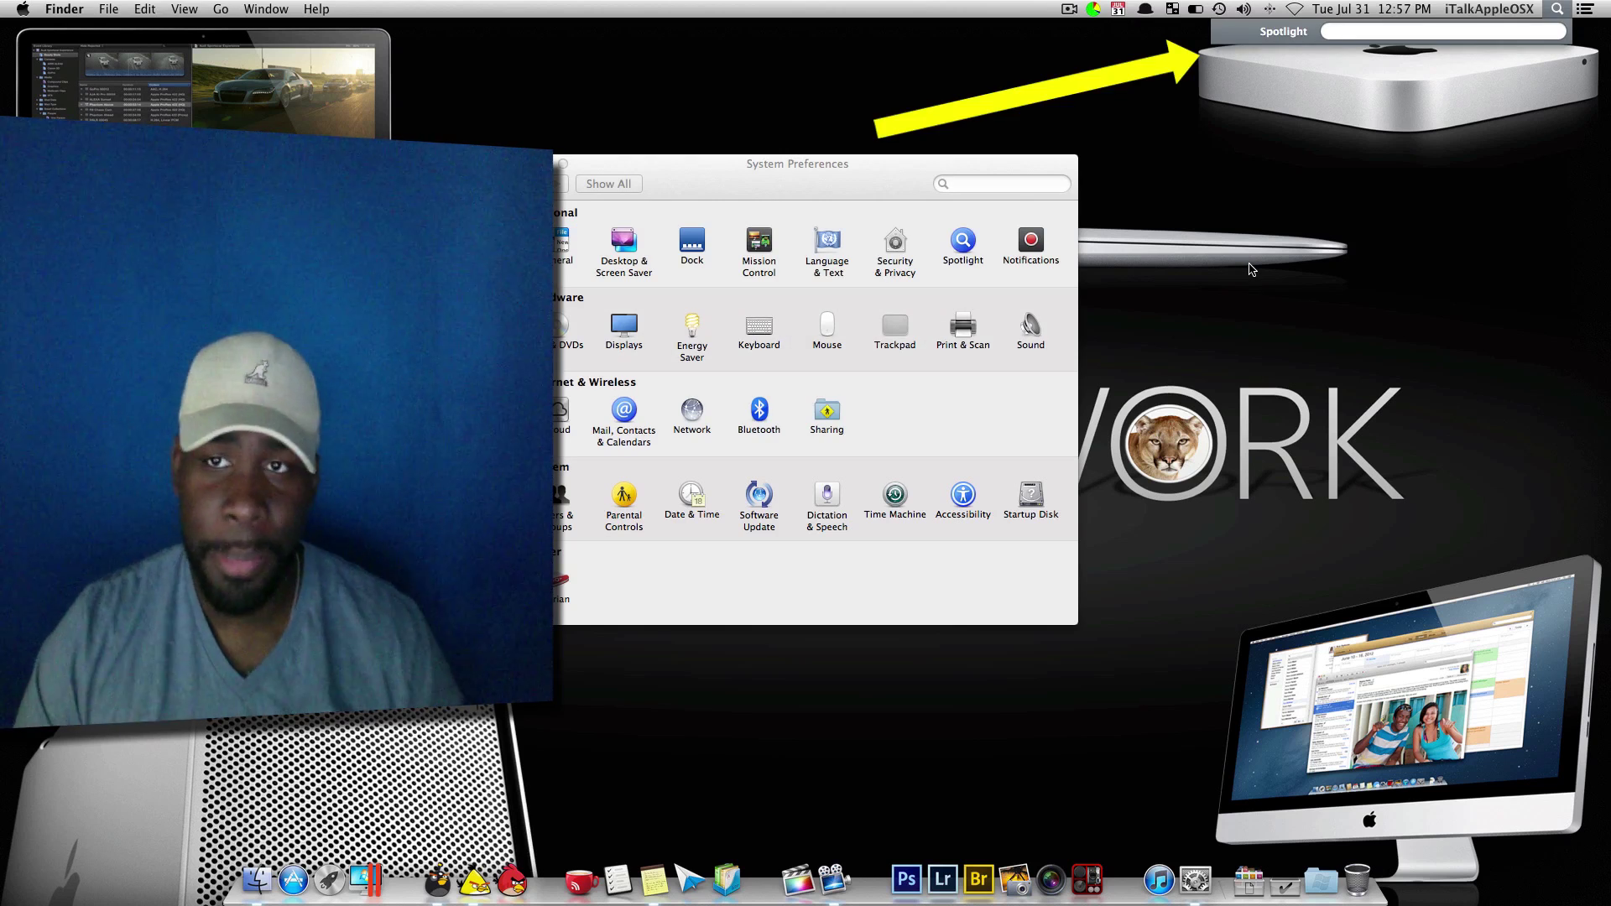
key("super+space")
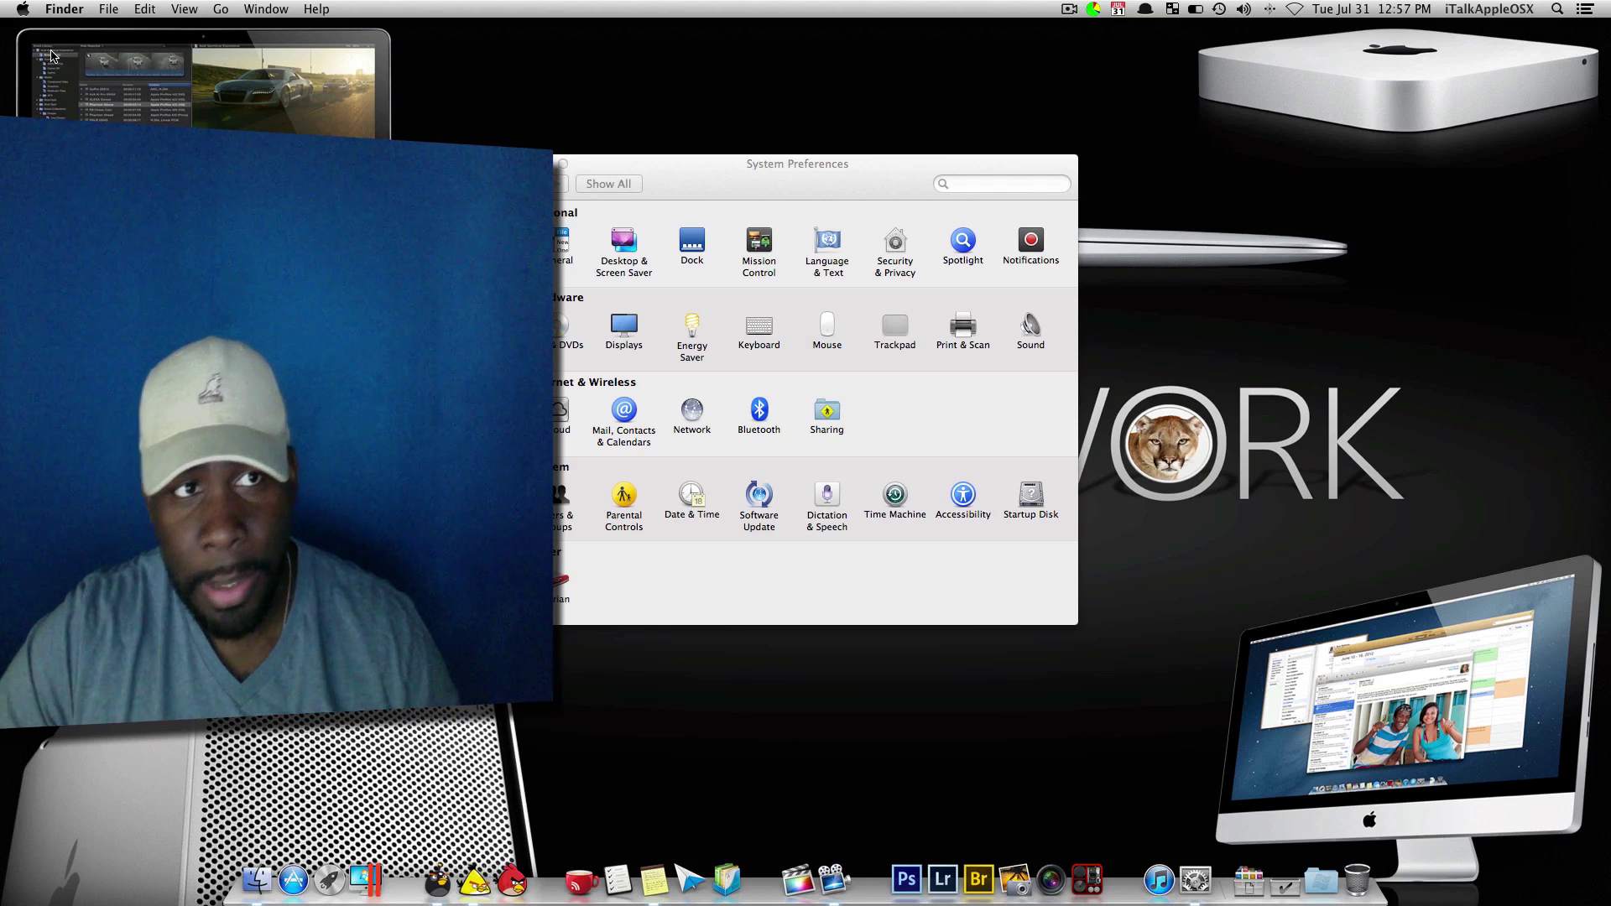
left_click(22, 10)
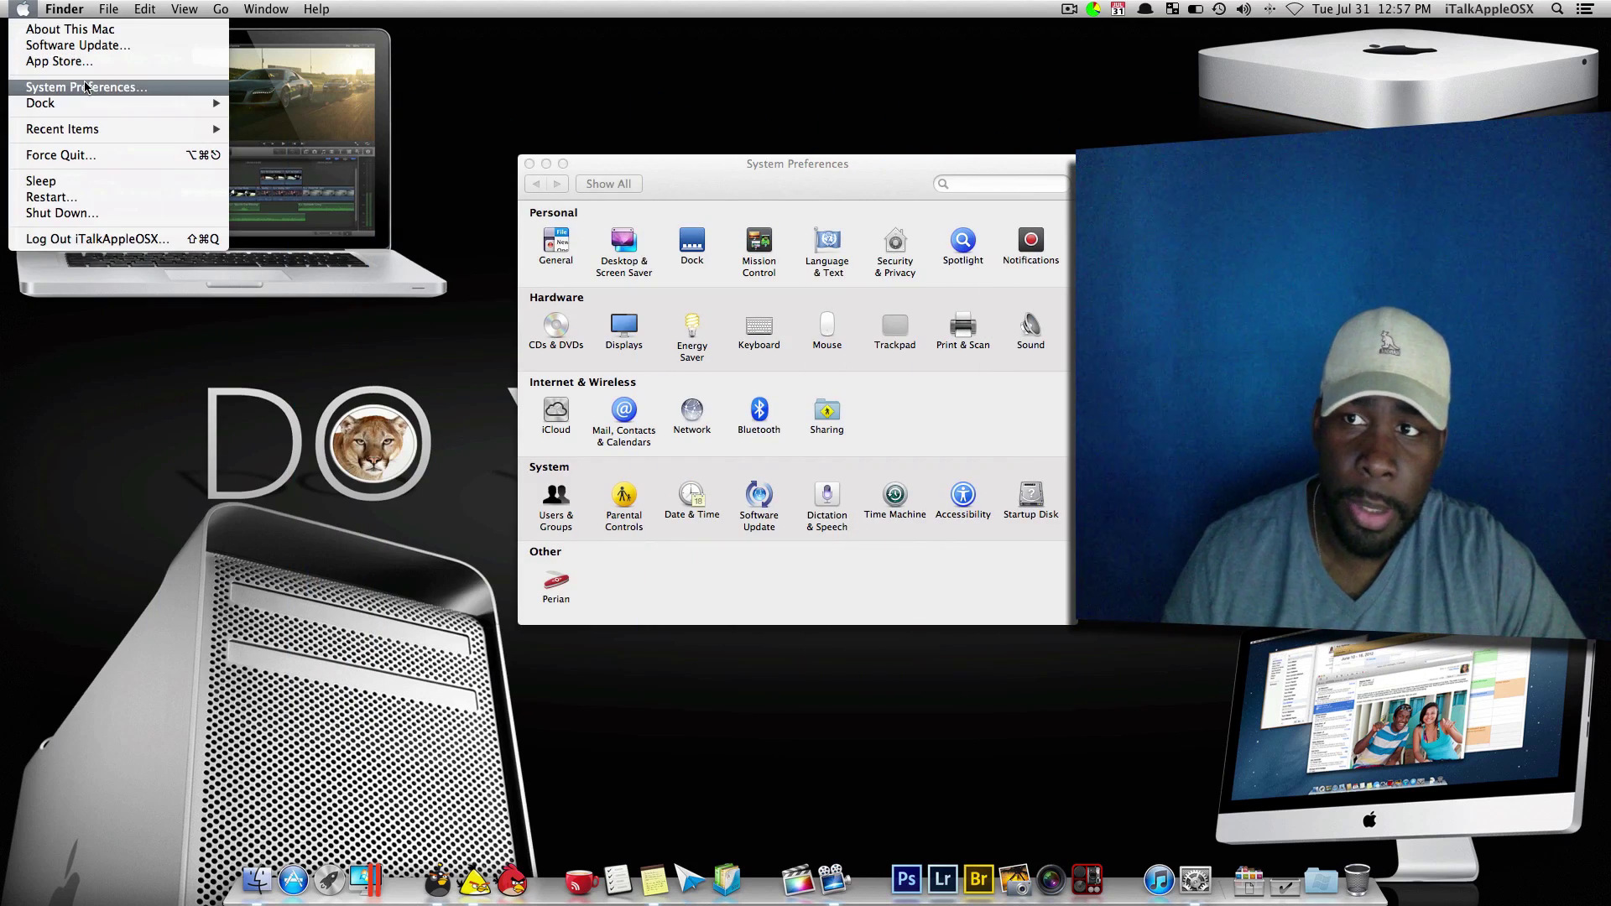
left_click(317, 336)
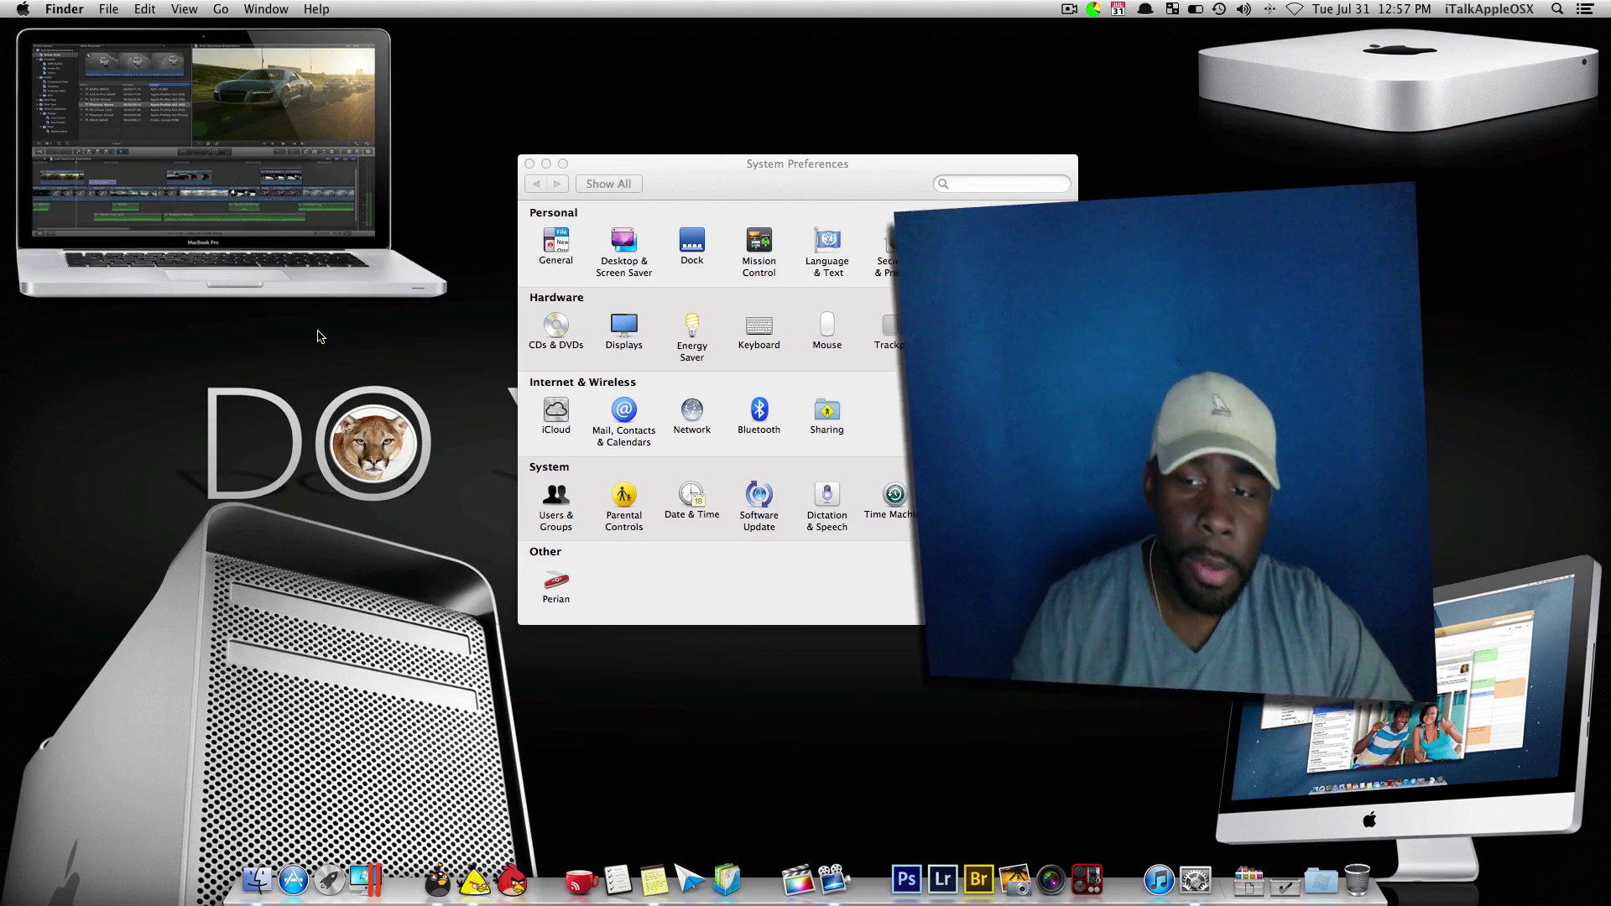
left_click(328, 881)
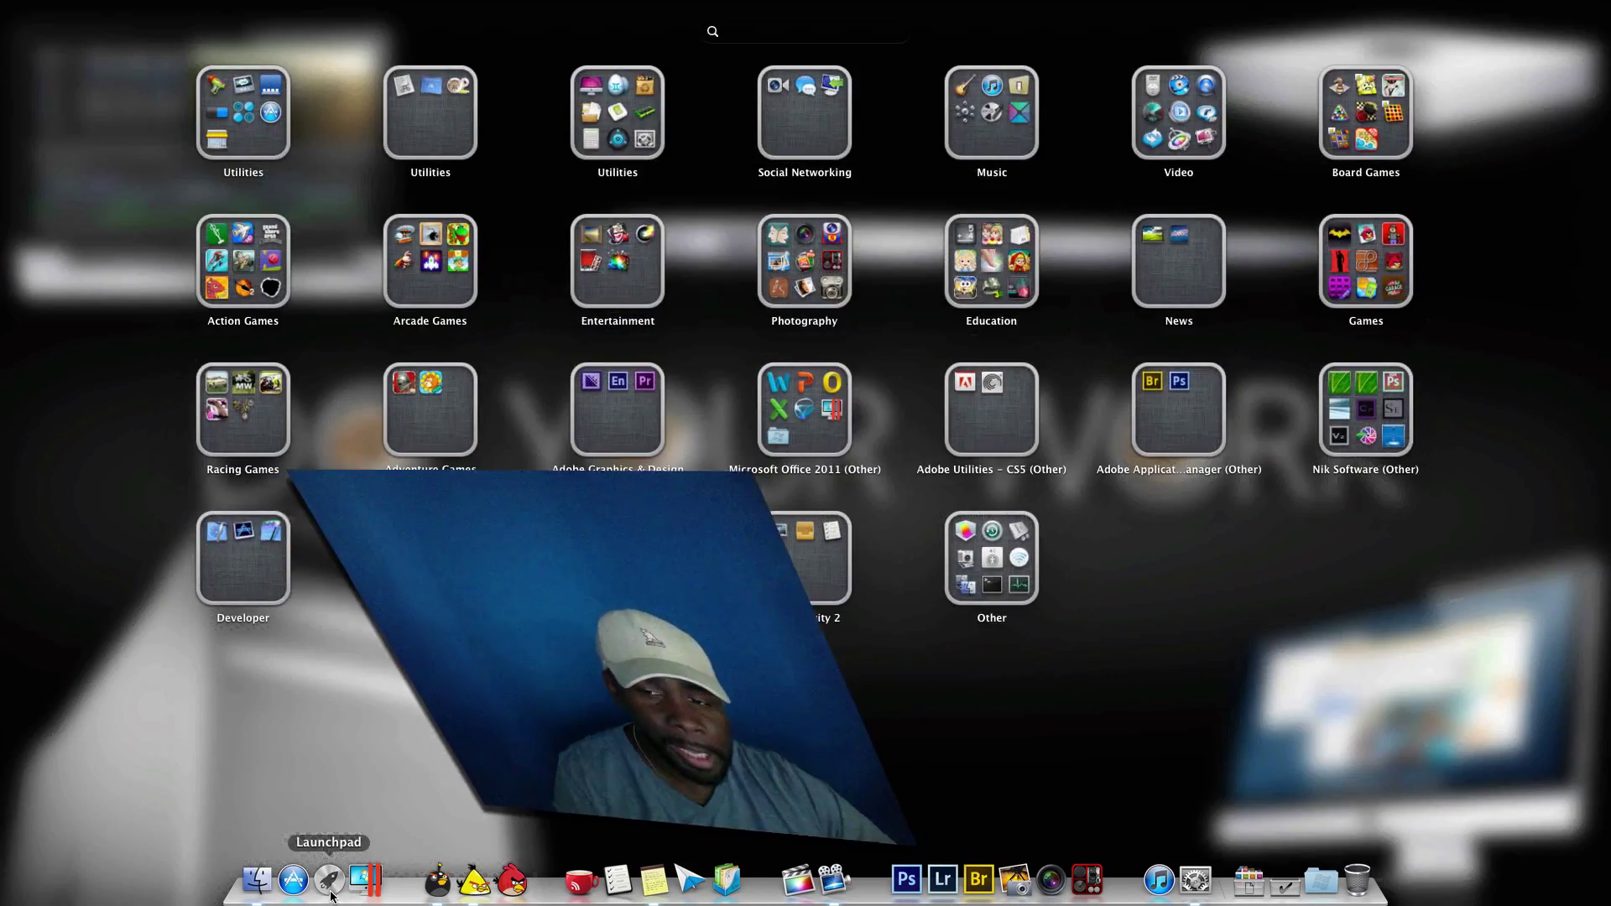
left_click(359, 748)
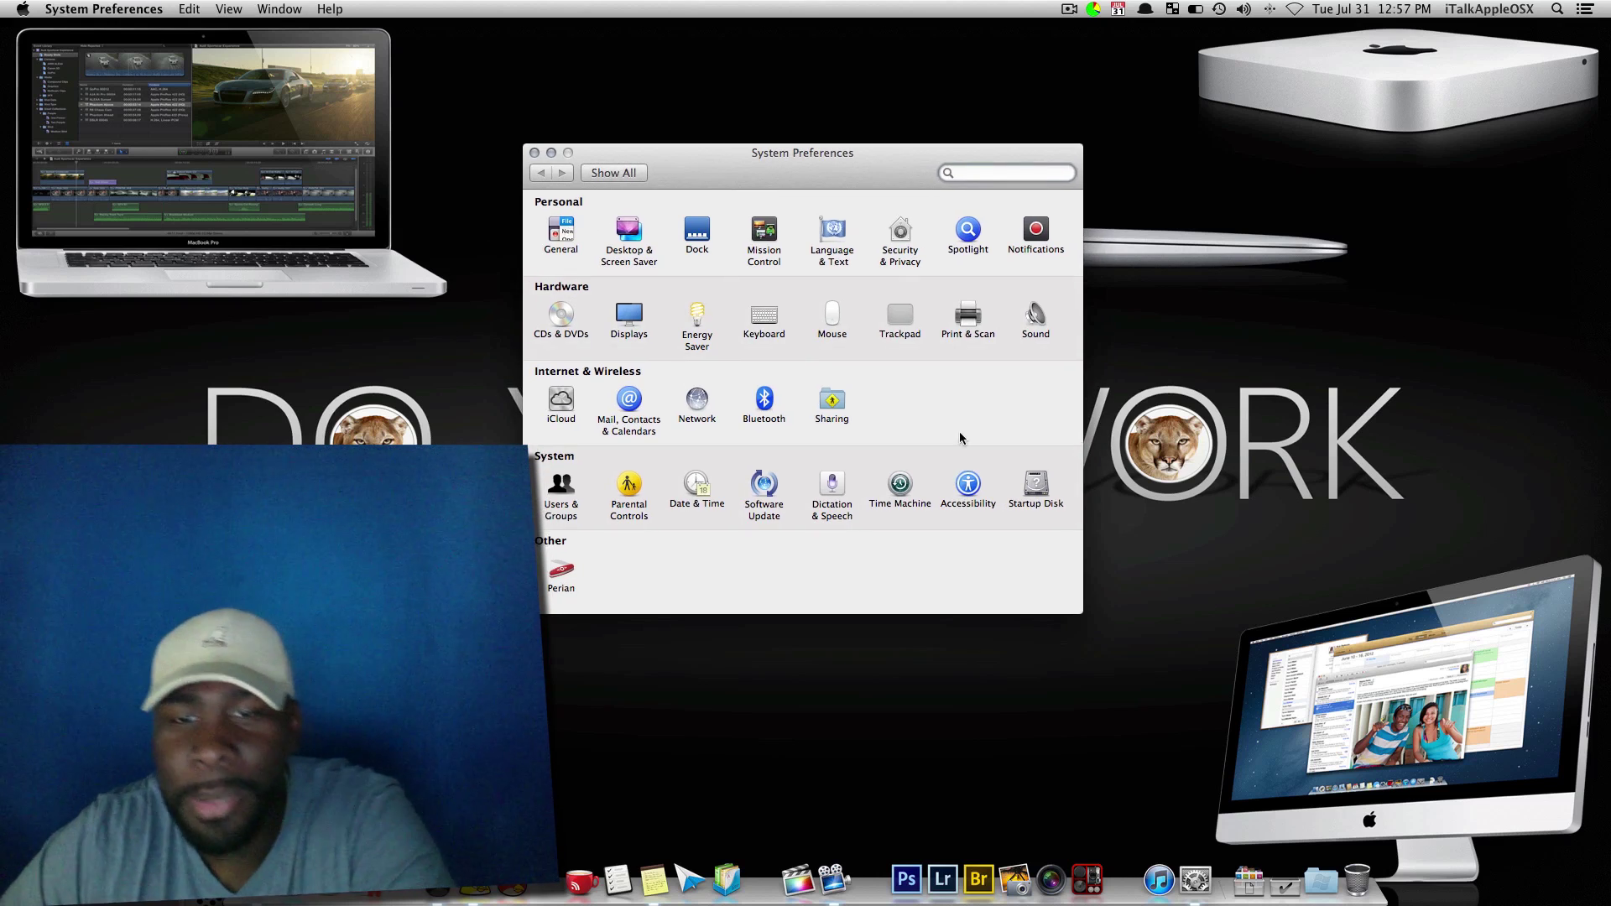
Open the Accessibility pane to review its Zoom settings, then close System Preferences with Cmd+W.
left_click(968, 484)
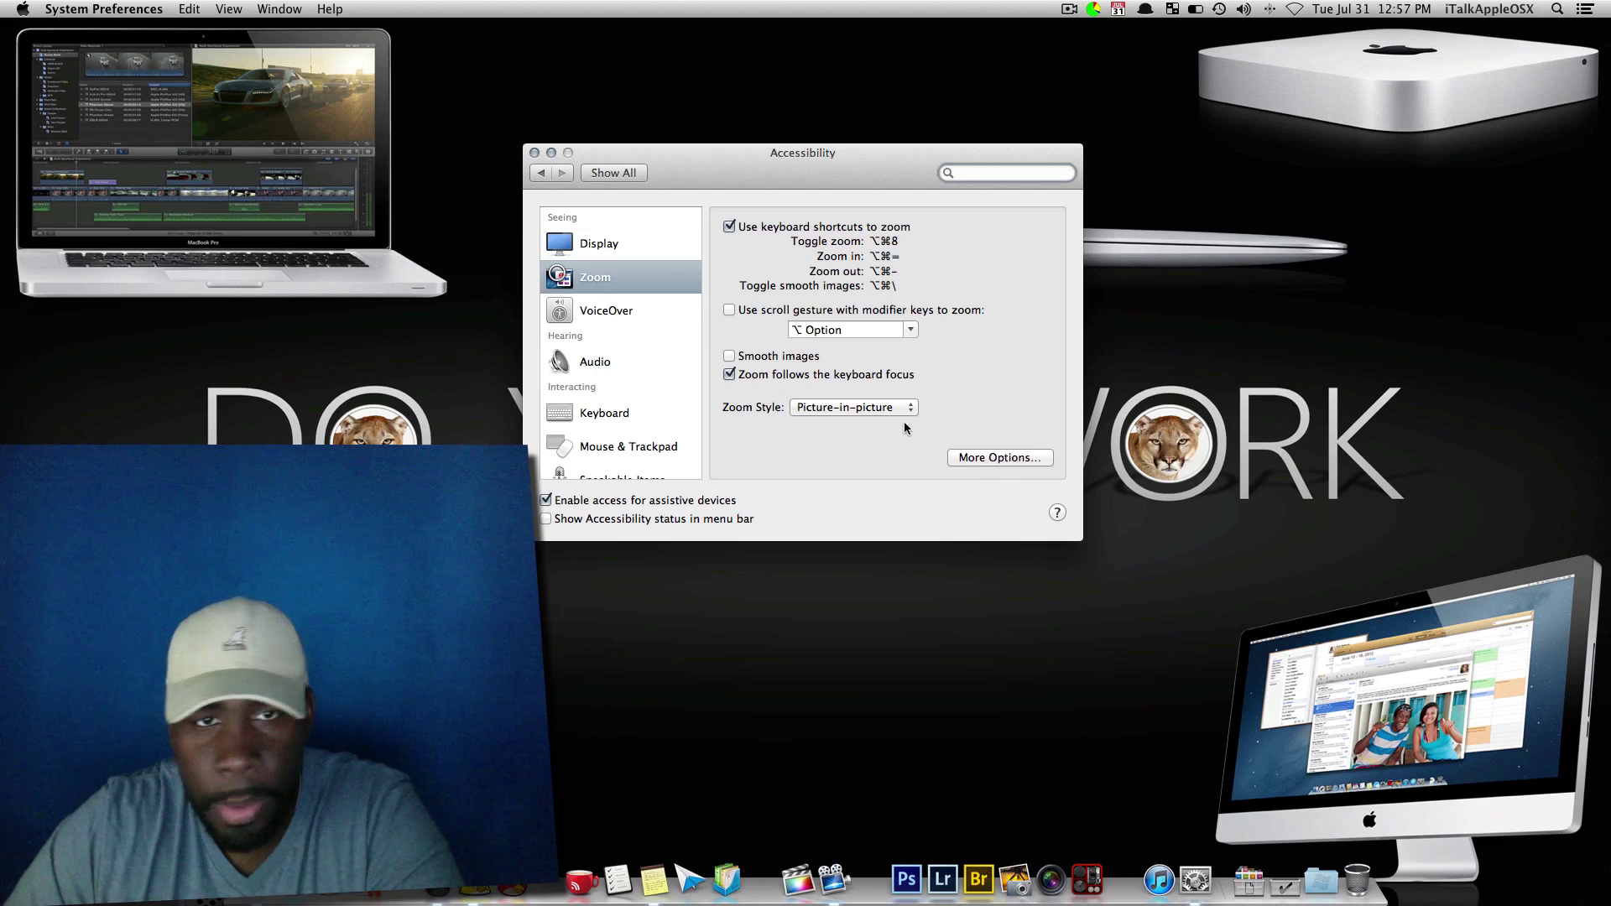
key("super+w")
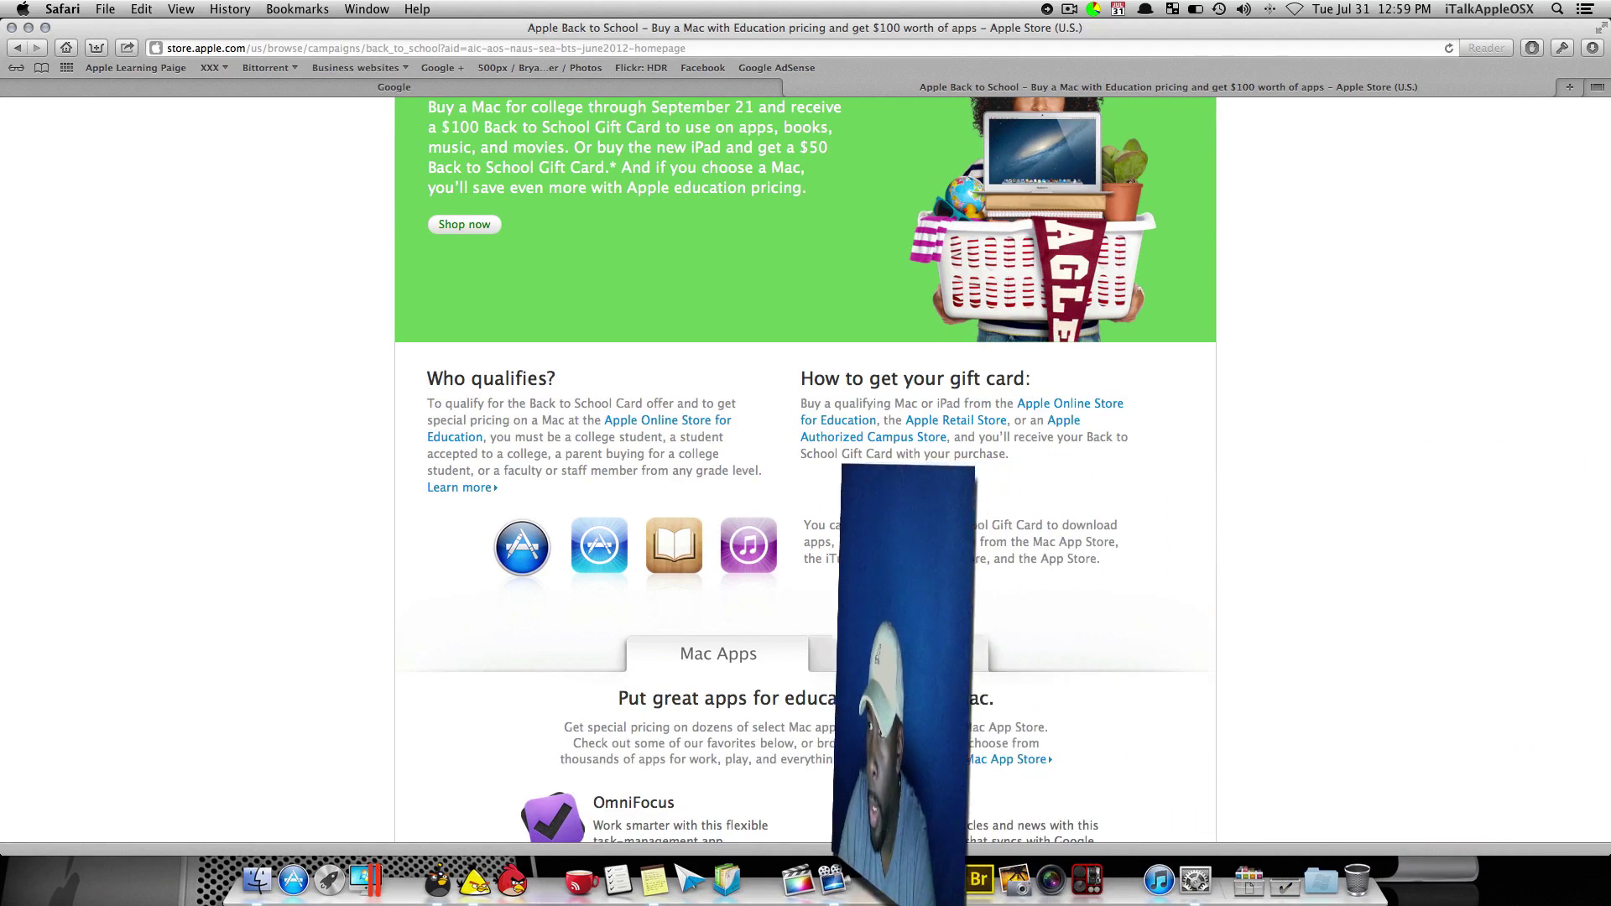
Bring back the Accessibility Zoom window over Safari, move it aside, then drag it to centre.
key("super+Tab")
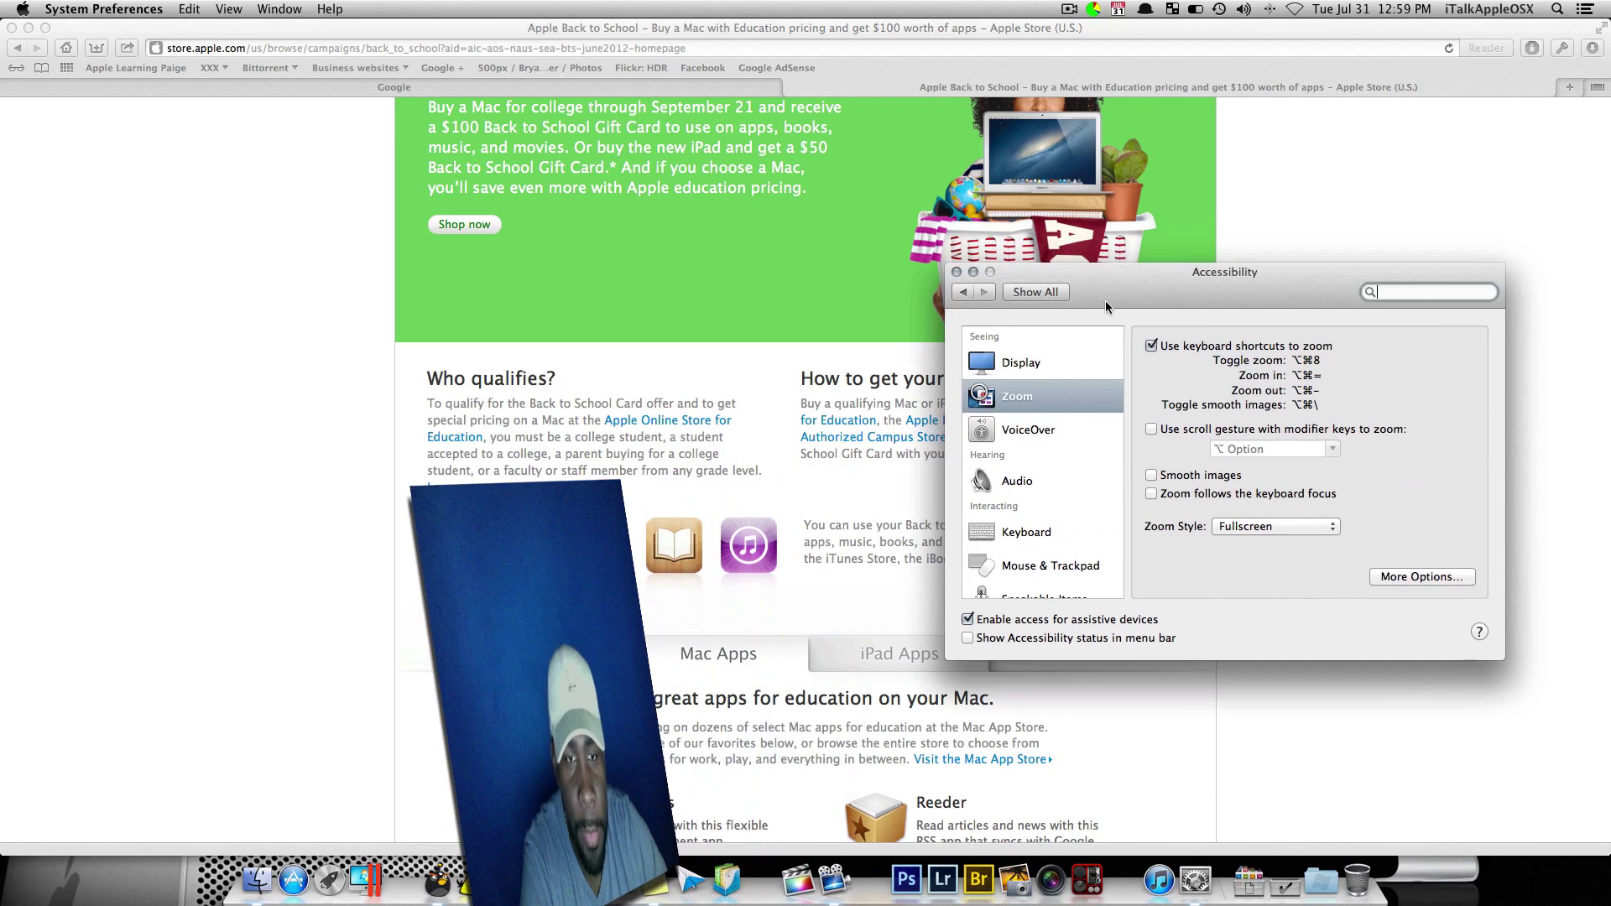
left_click_drag(1105, 307, 956, 329)
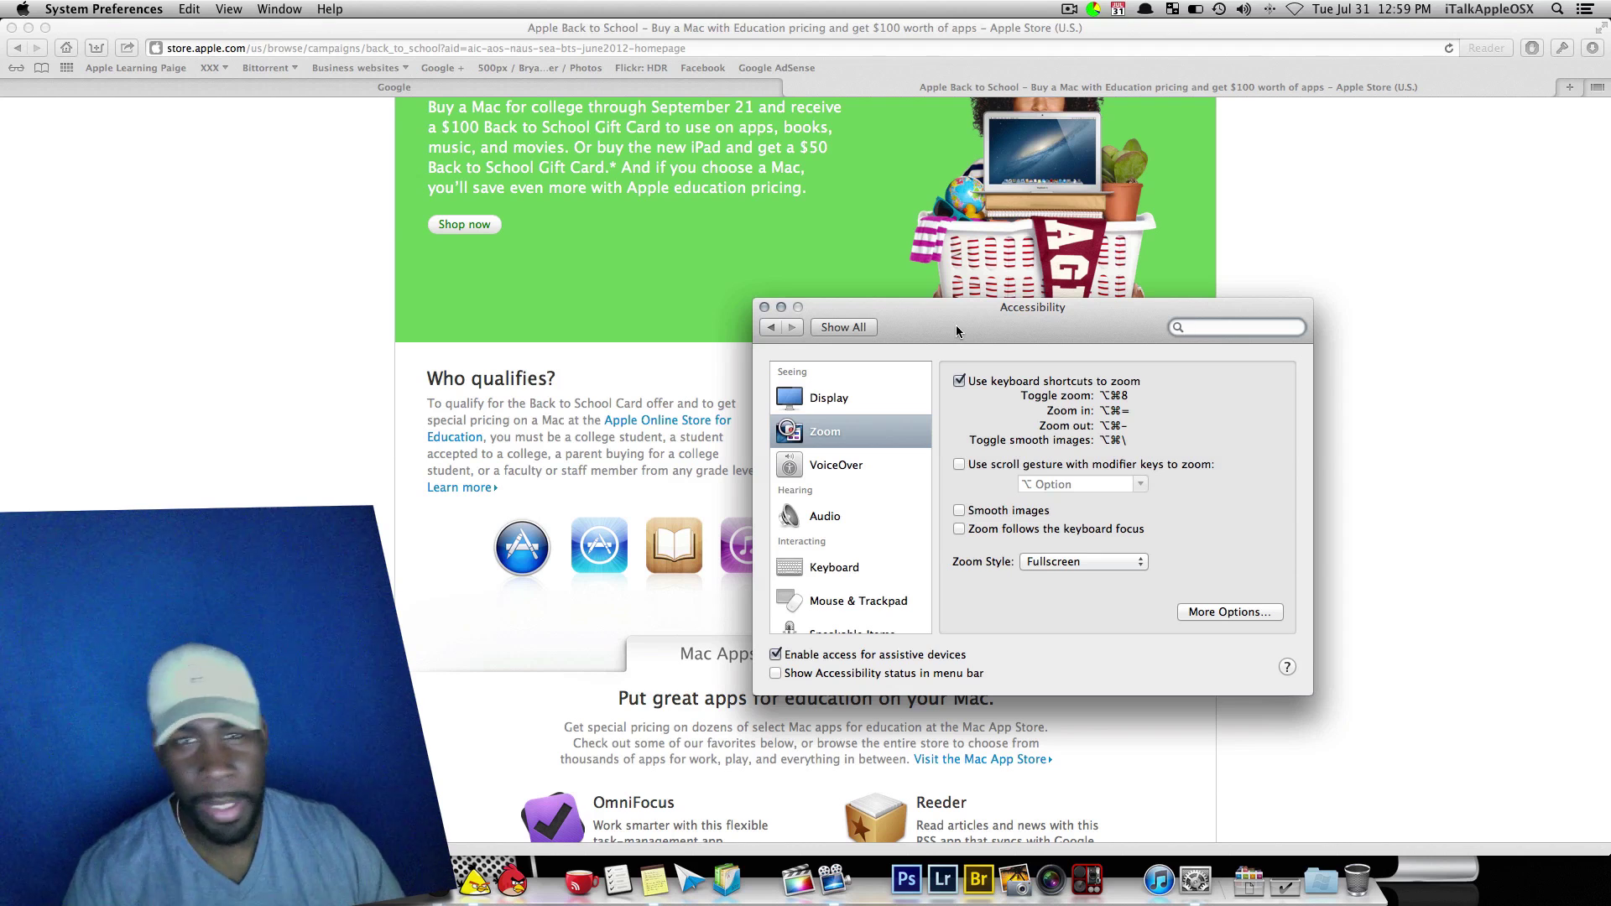
left_click_drag(1138, 314, 1610, 226)
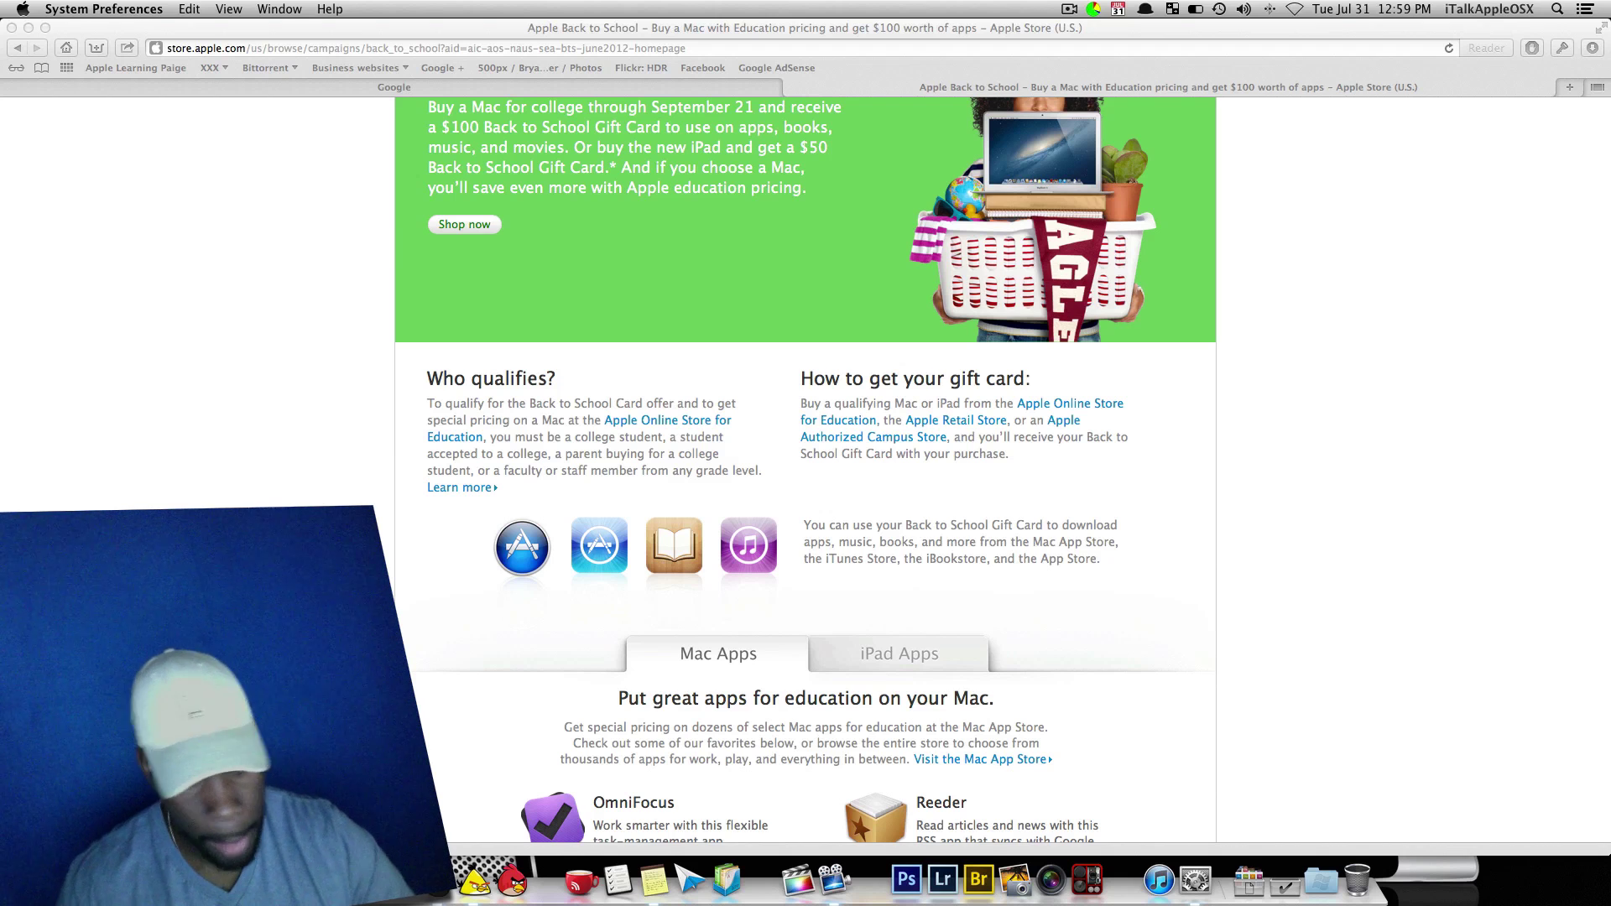
left_click(1409, 311)
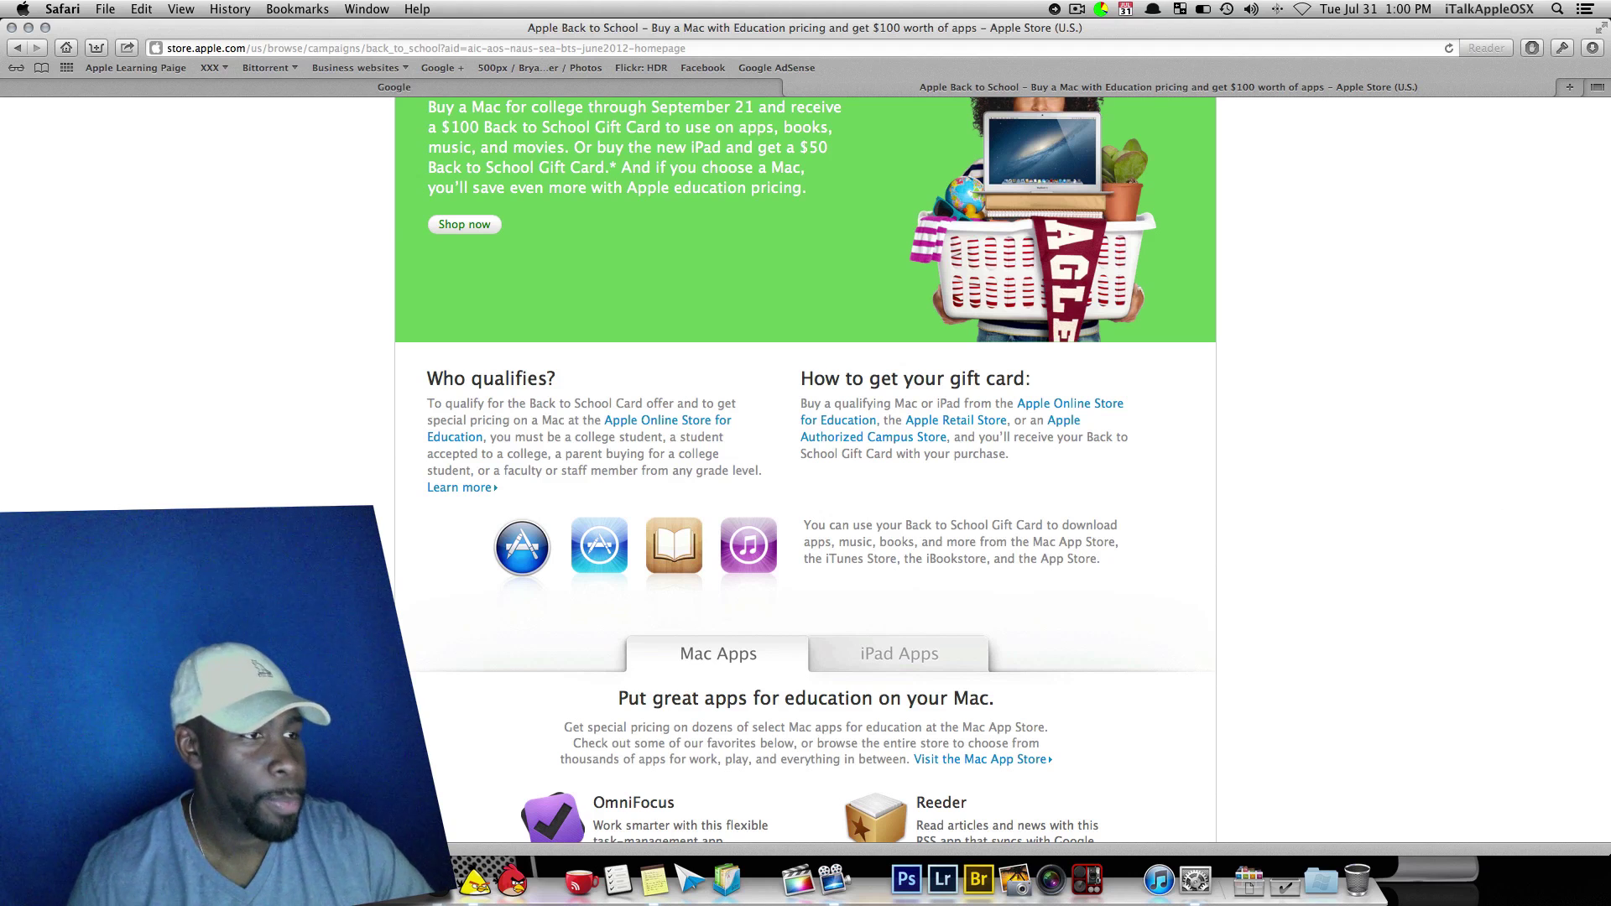
left_click_drag(1610, 260, 1070, 260)
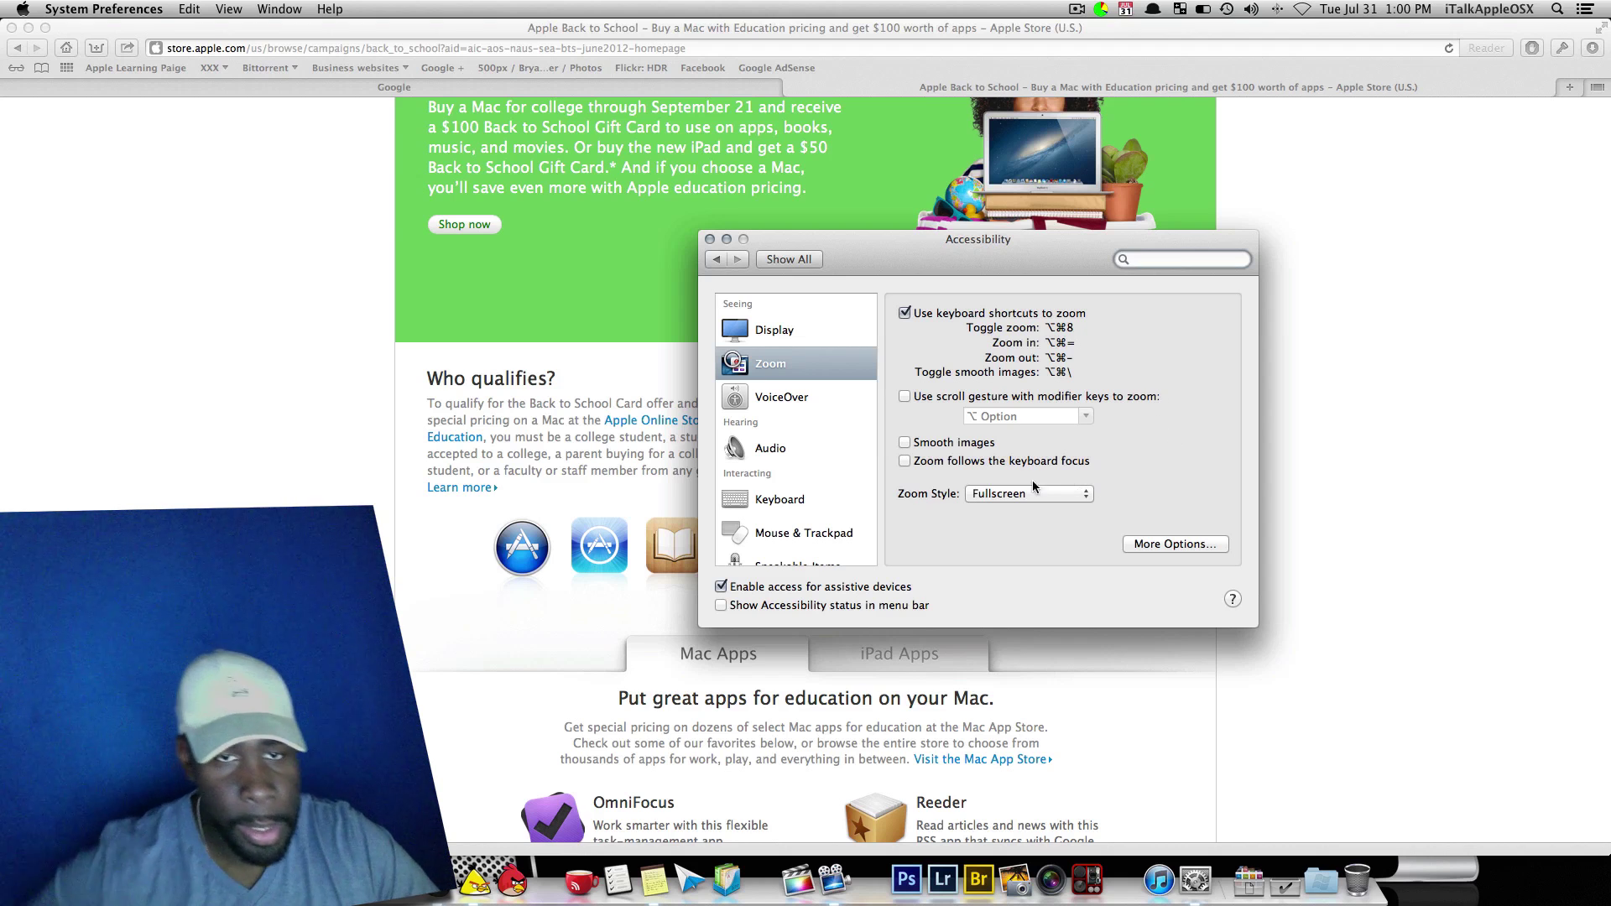
Turn on 'Zoom follows the keyboard focus' and set Zoom Style to Picture-in-picture.
left_click(905, 462)
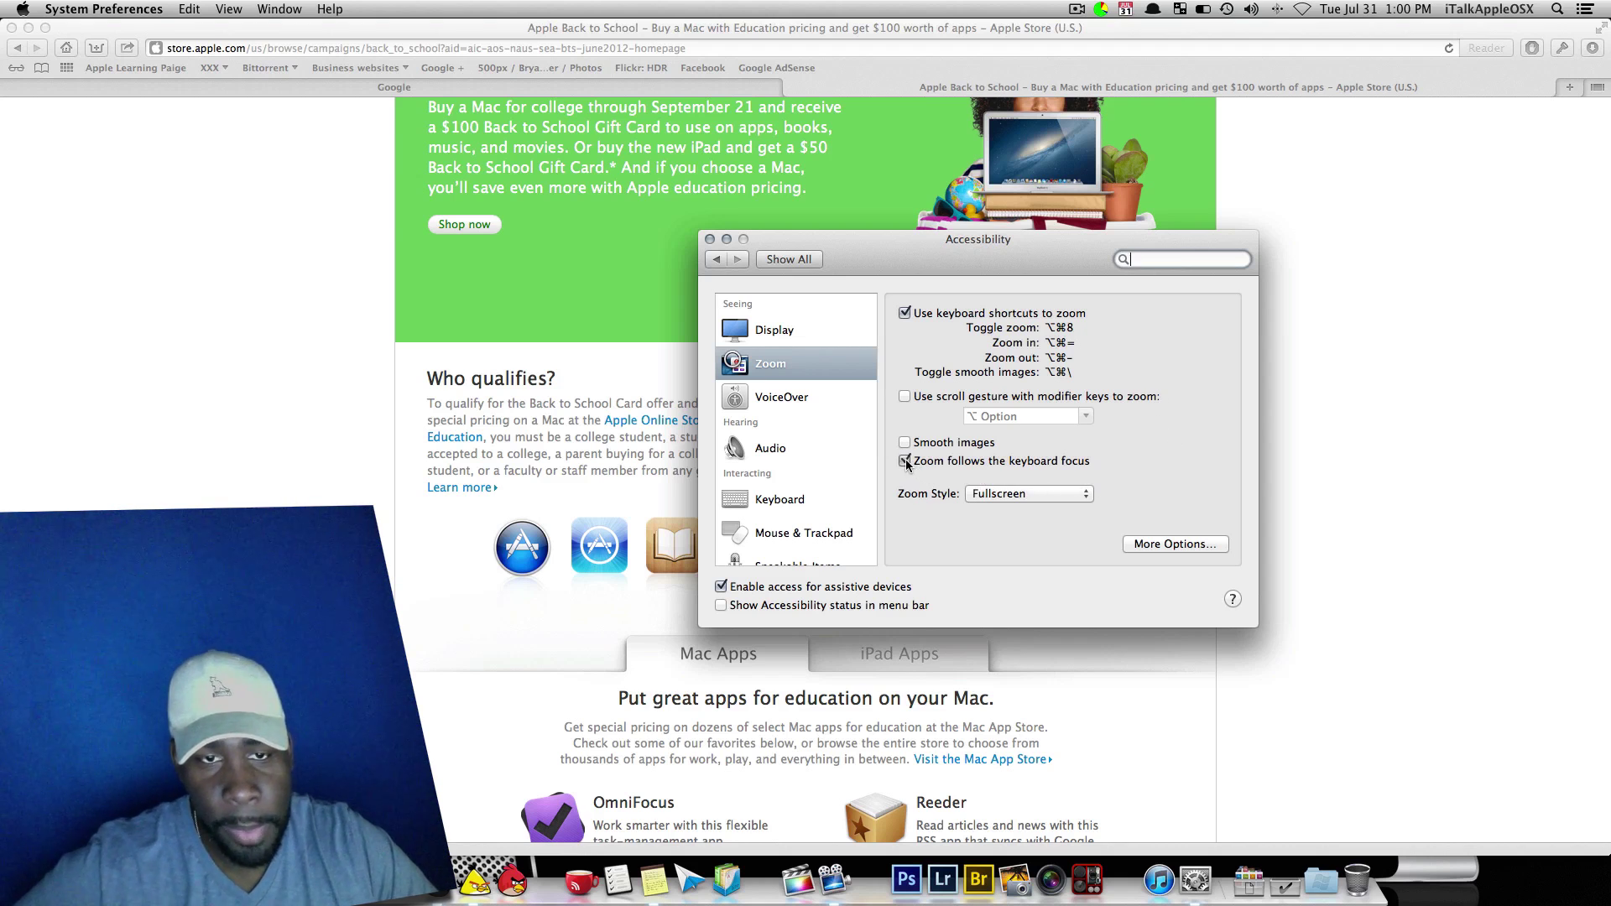
left_click(1064, 497)
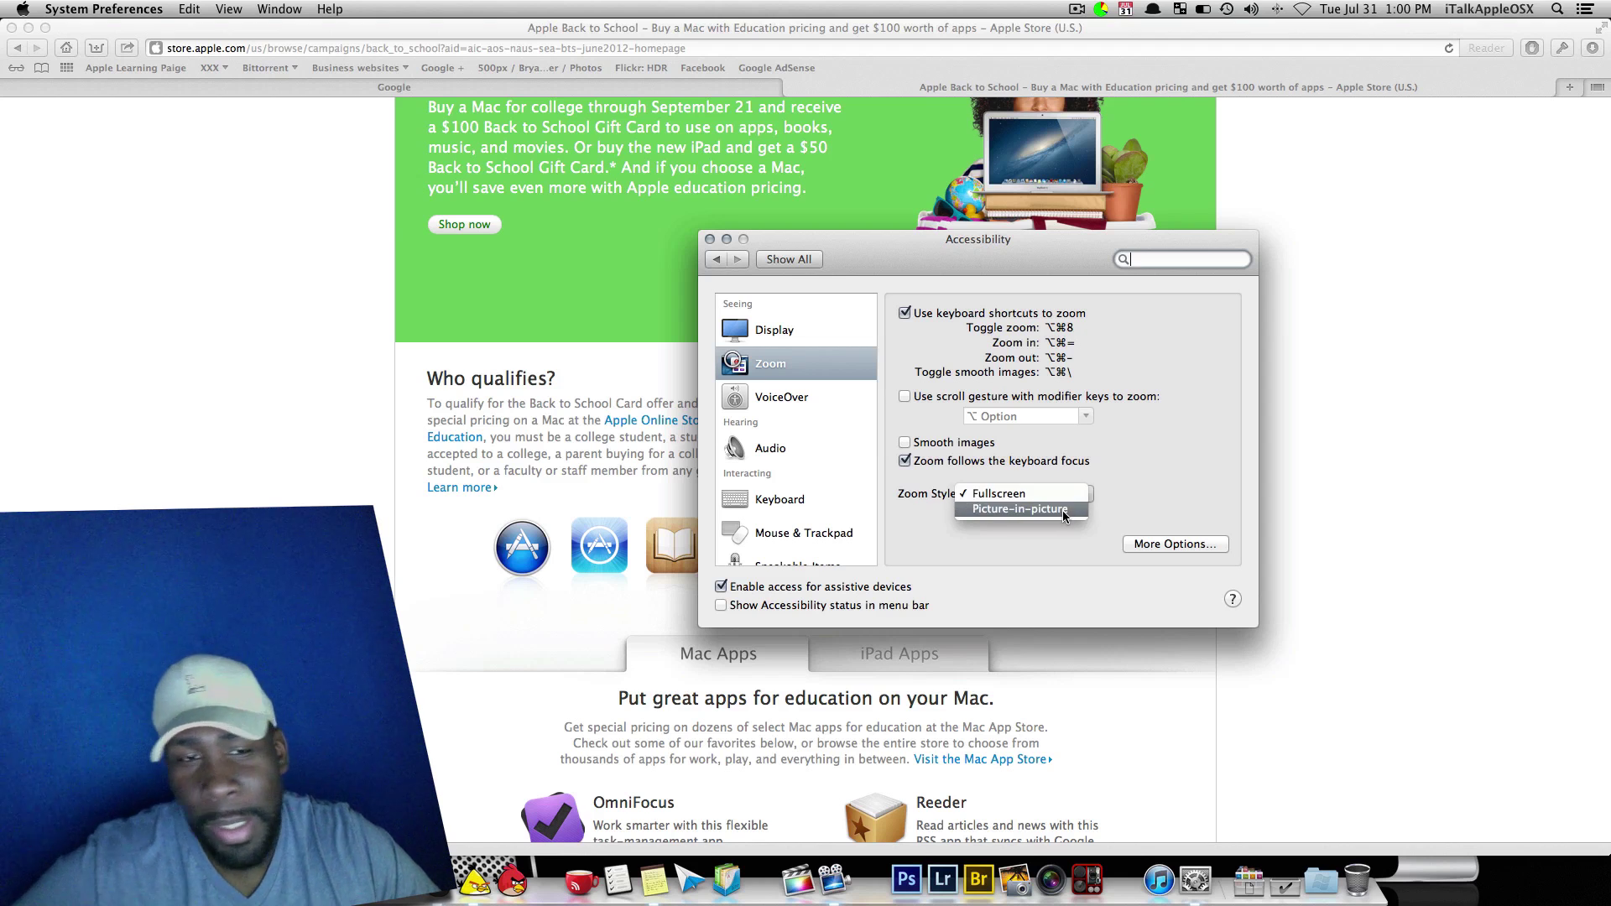
left_click(1064, 510)
Turn zoom on with Option-Cmd-8, then move aside and close the Accessibility window.
key("alt+super+8")
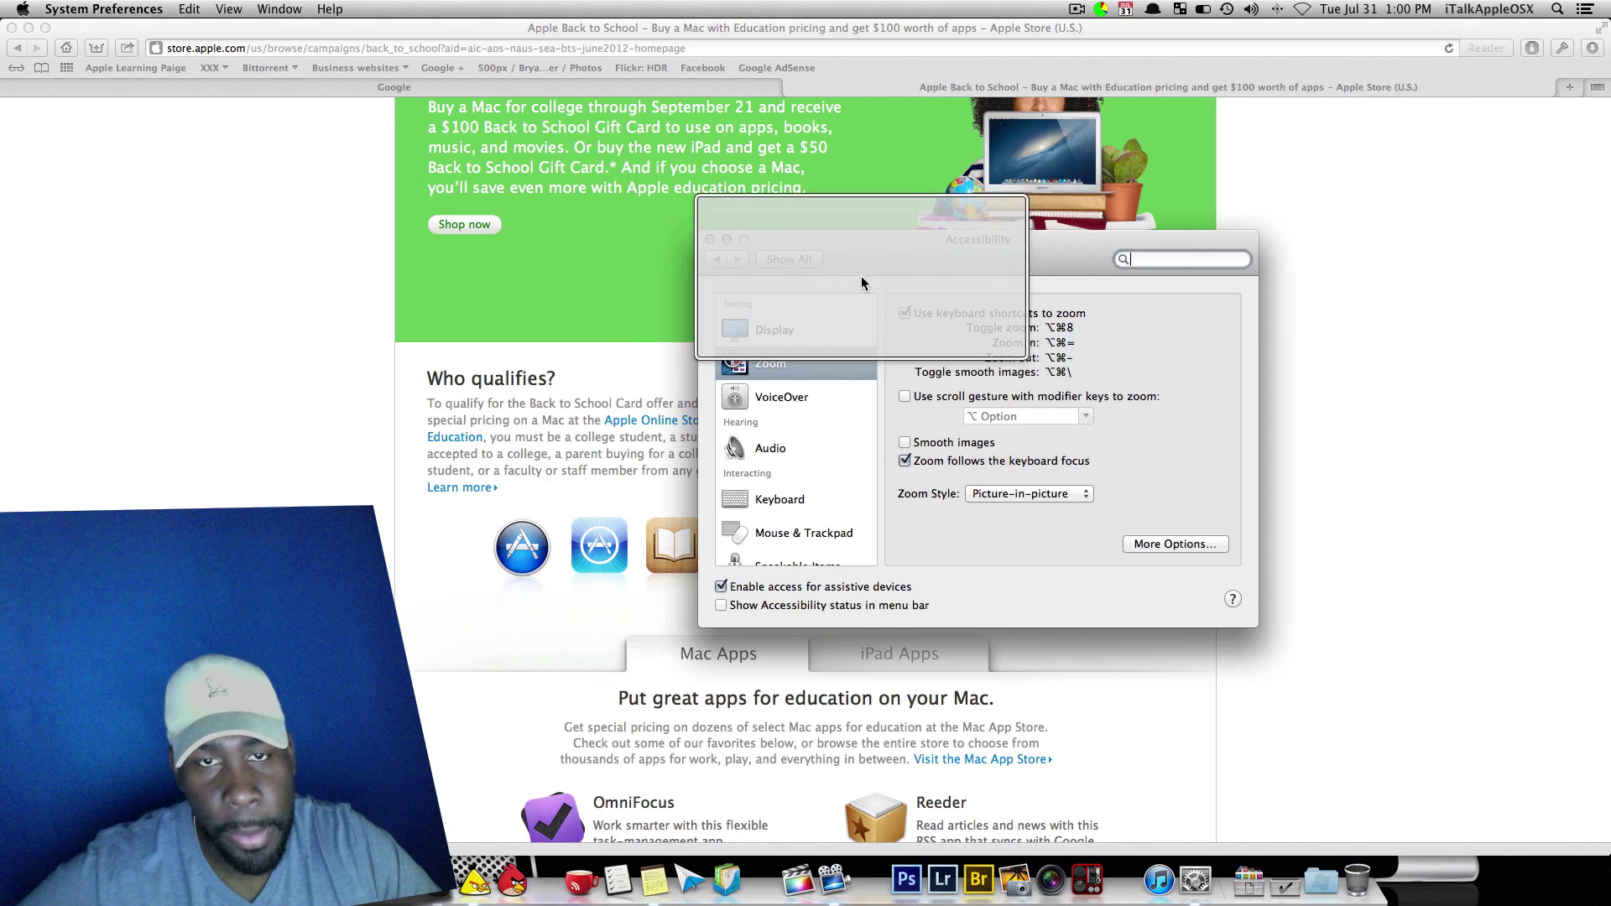
left_click_drag(863, 280, 1039, 320)
key("super+w")
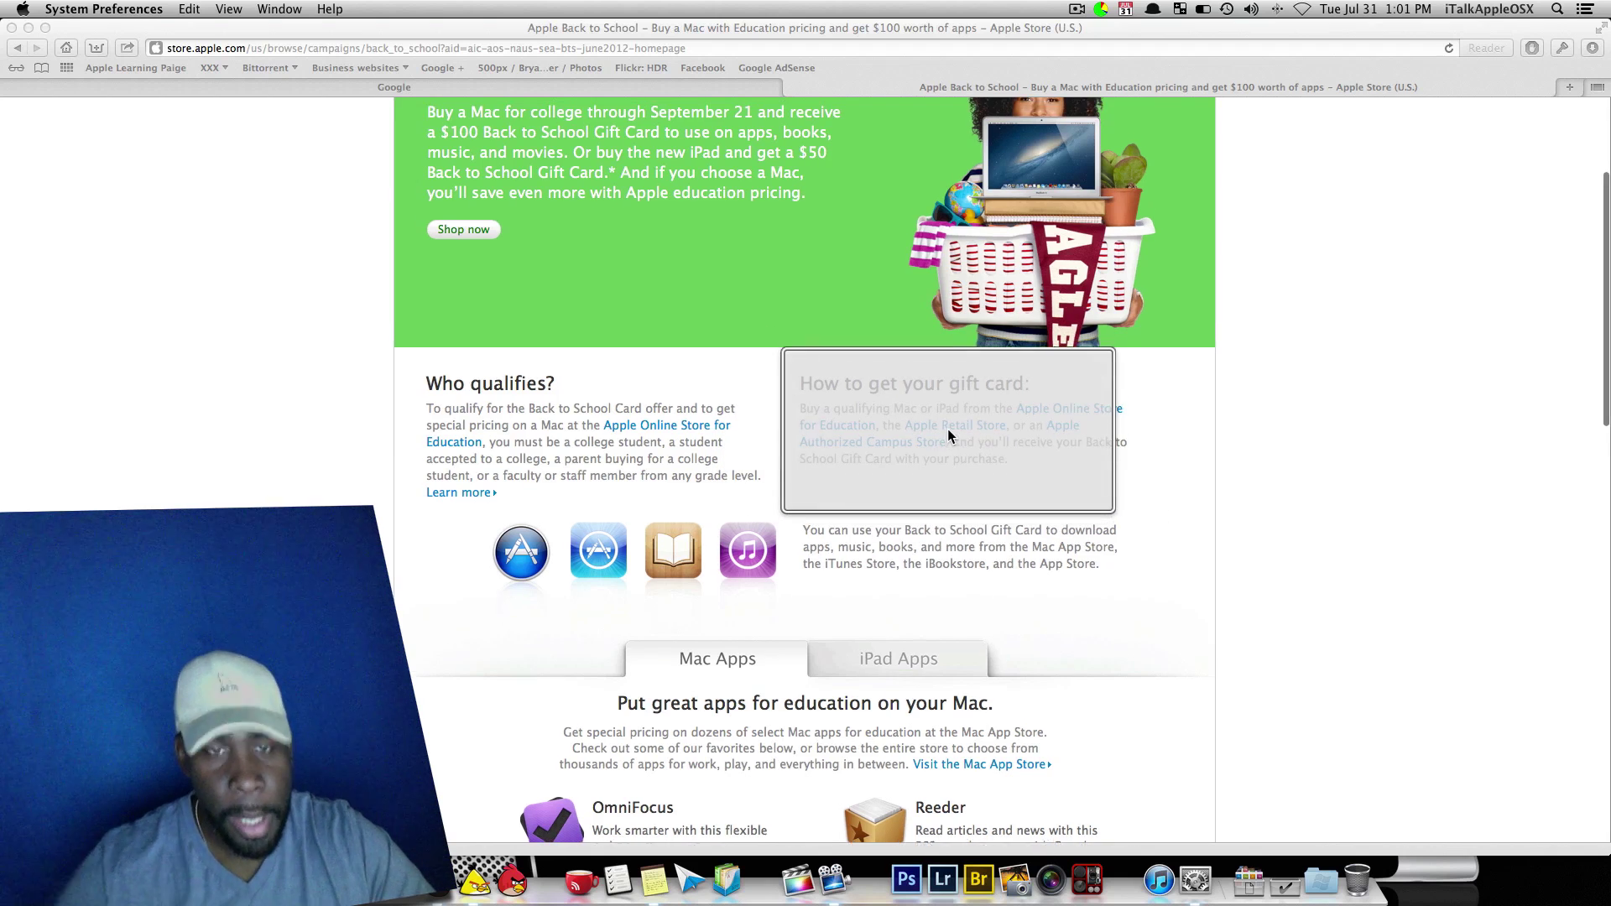
scroll(949, 430, "up", 1)
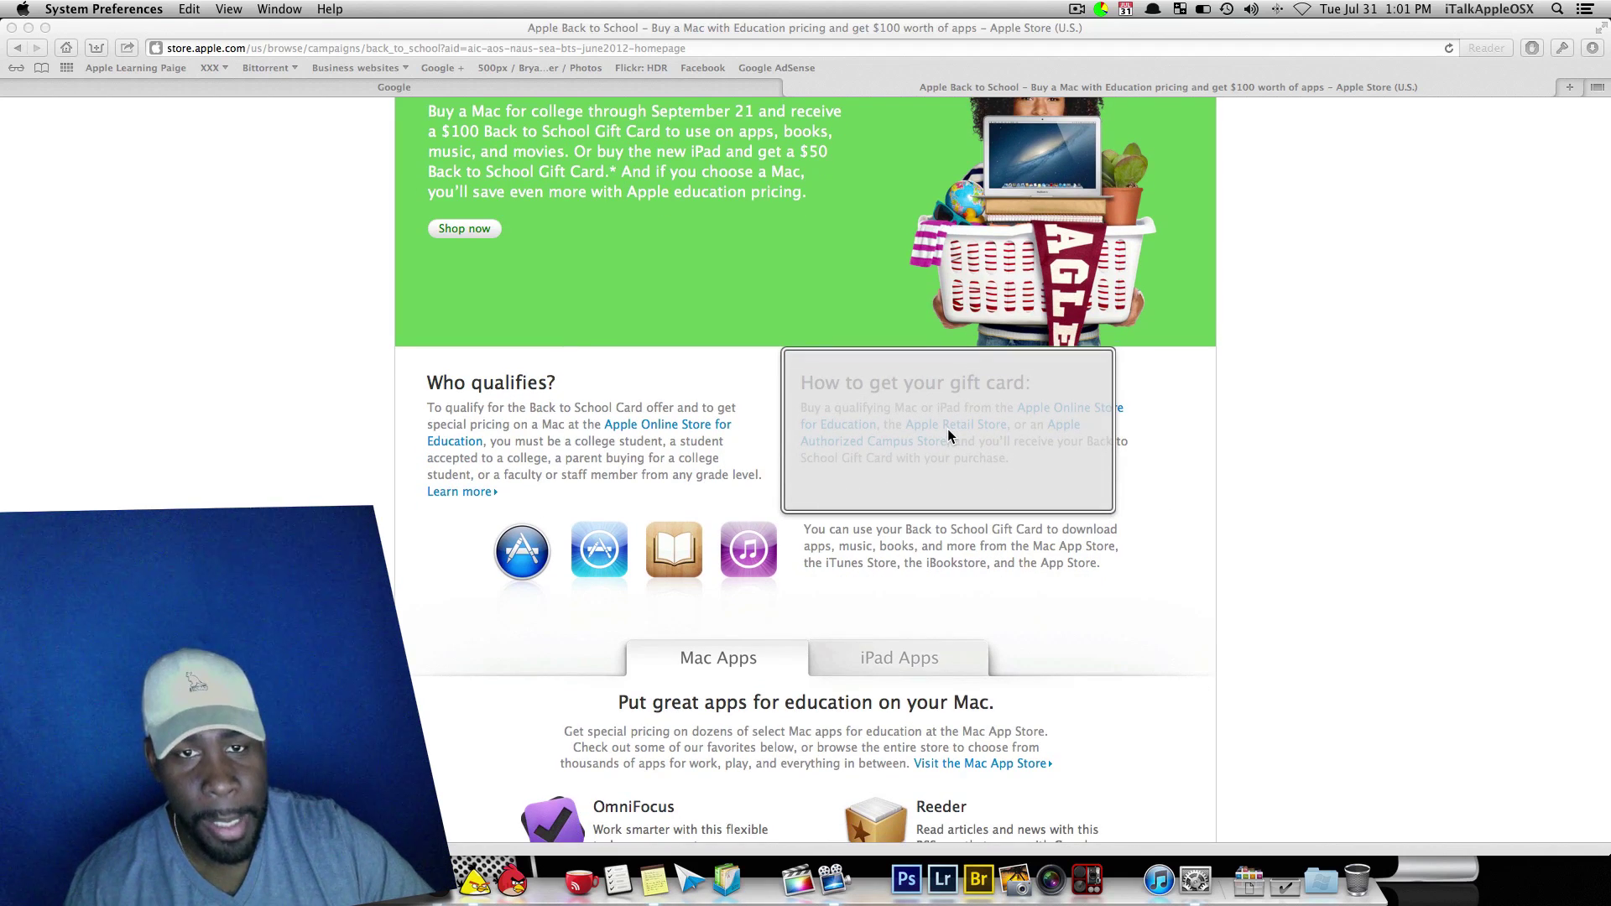